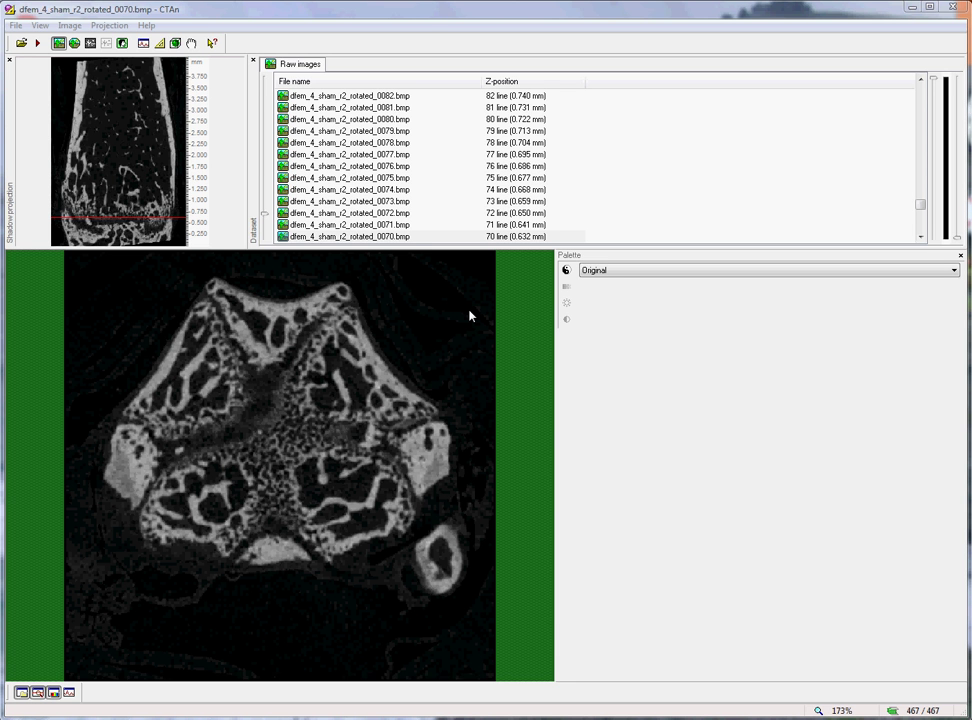
Jump higher up the femur and load slice 0132 from the Raw images list
{"action": "left_click", "coordinate": [133, 195]}
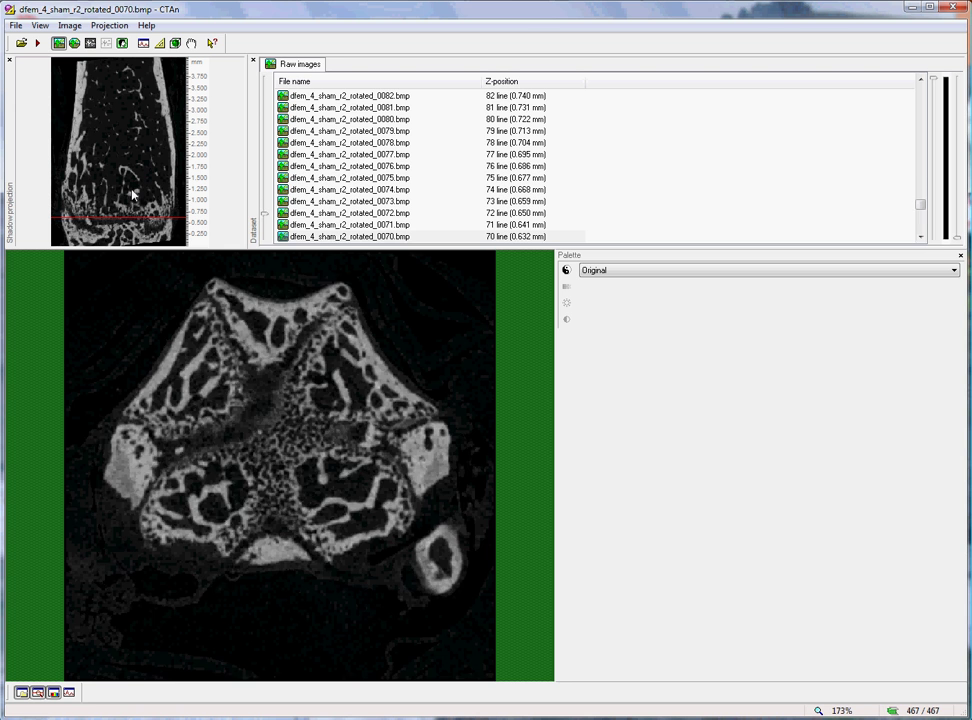
{"action": "left_click", "coordinate": [133, 190]}
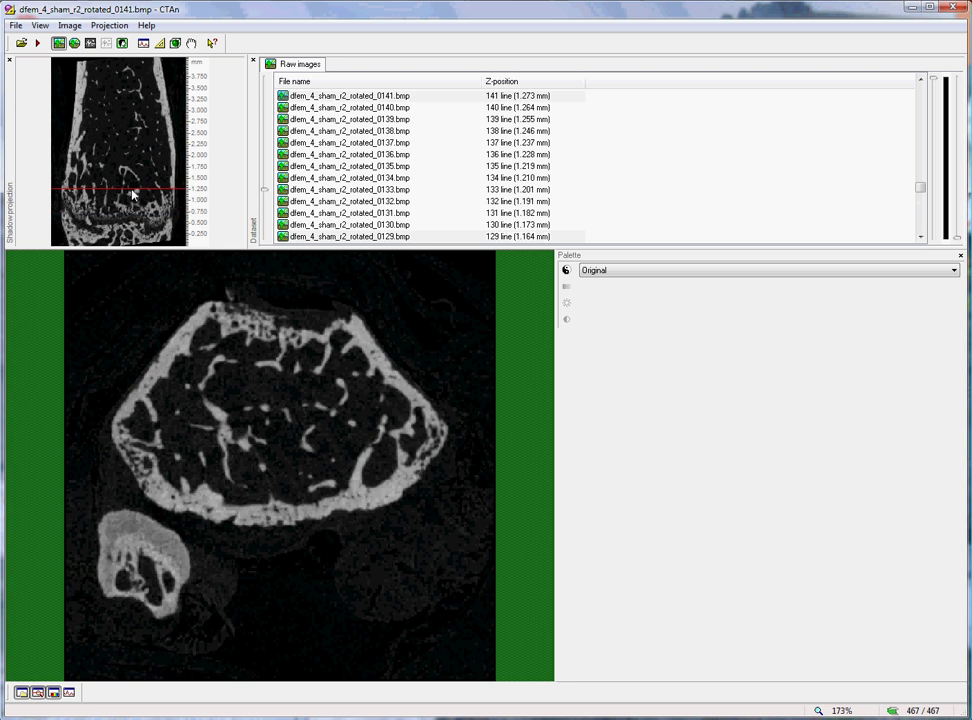
{"action": "left_click", "coordinate": [352, 203]}
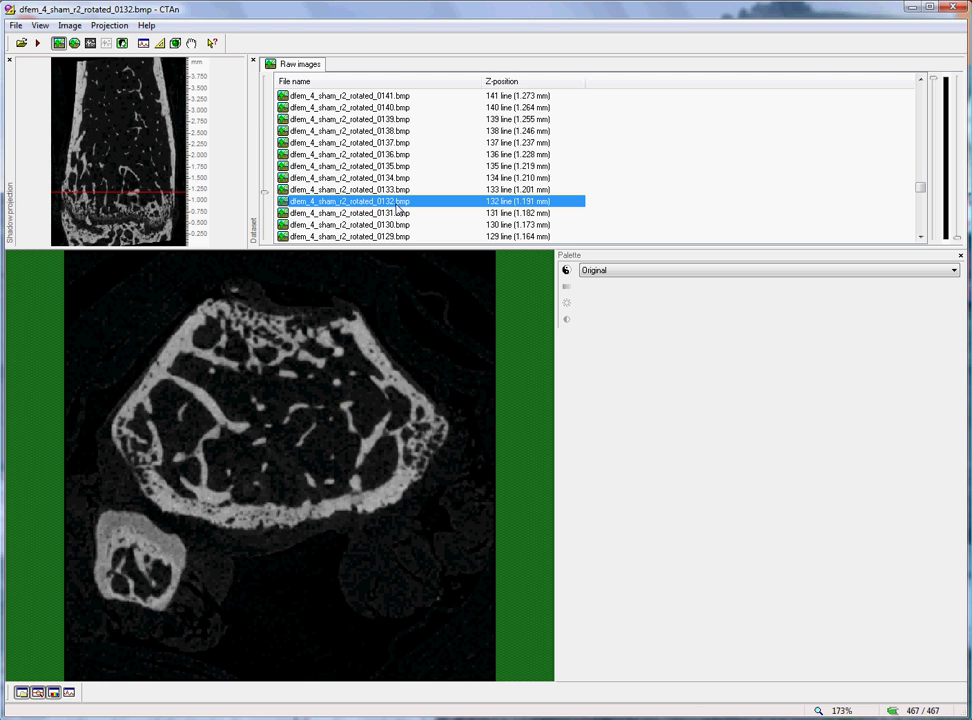
Step down through the cross-sections to slice 0073, inspecting the trabecular bone
{"action": "key", "text": "Down"}
{"action": "key", "text": "Down"}
{"action": "key", "text": "Down"}
{"action": "key", "text": "Down"}
{"action": "key", "text": "Down"}
{"action": "key", "text": "Down"}
{"action": "key", "text": "Down"}
{"action": "key", "text": "Down"}
{"action": "key", "text": "Down"}
{"action": "key", "text": "Down"}
{"action": "key", "text": "Down"}
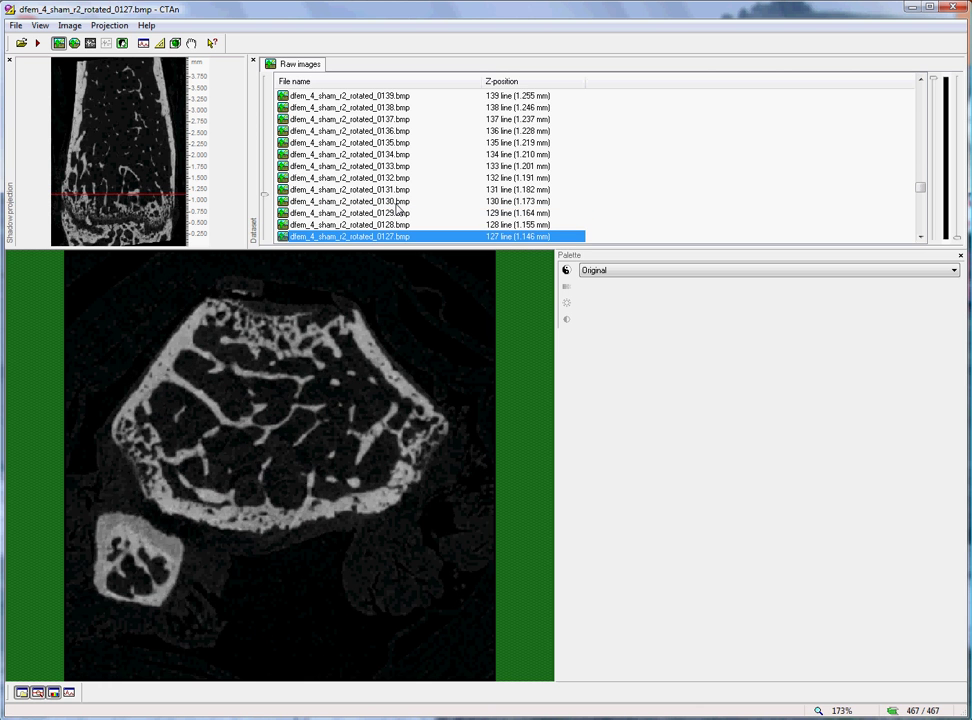
{"action": "key", "text": "Down"}
{"action": "key", "text": "Down"}
{"action": "key", "text": "Down"}
{"action": "key", "text": "Down"}
{"action": "key", "text": "Down"}
{"action": "key", "text": "Down"}
{"action": "key", "text": "Down"}
{"action": "key", "text": "Down"}
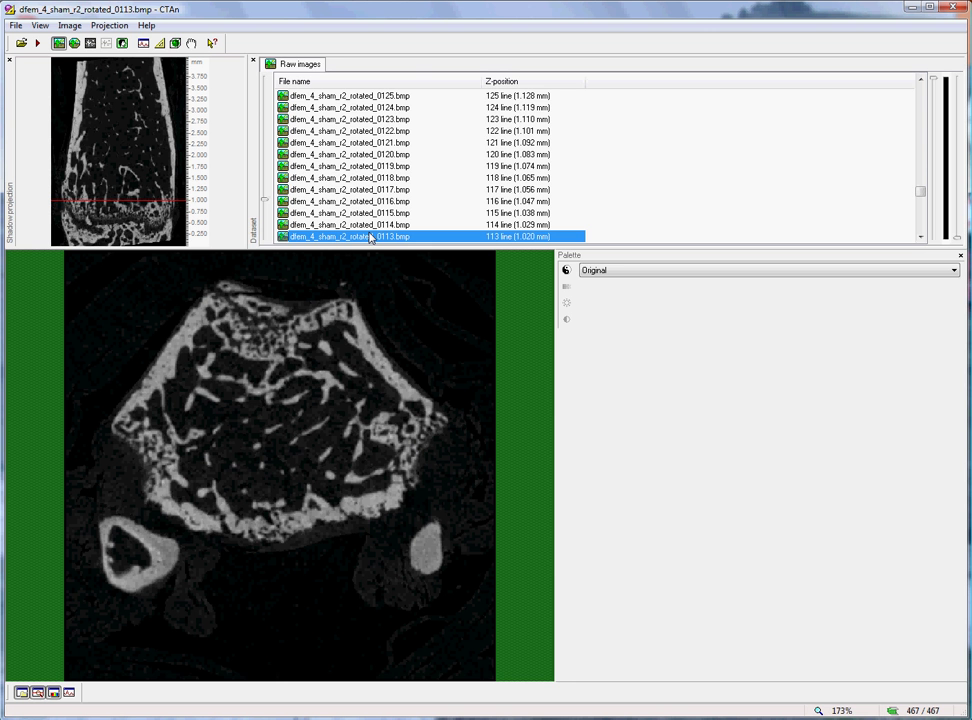
{"action": "key", "text": "Down"}
{"action": "key", "text": "Down"}
{"action": "key", "text": "Down"}
{"action": "key", "text": "Down"}
{"action": "key", "text": "Down"}
{"action": "key", "text": "Down"}
{"action": "key", "text": "Down"}
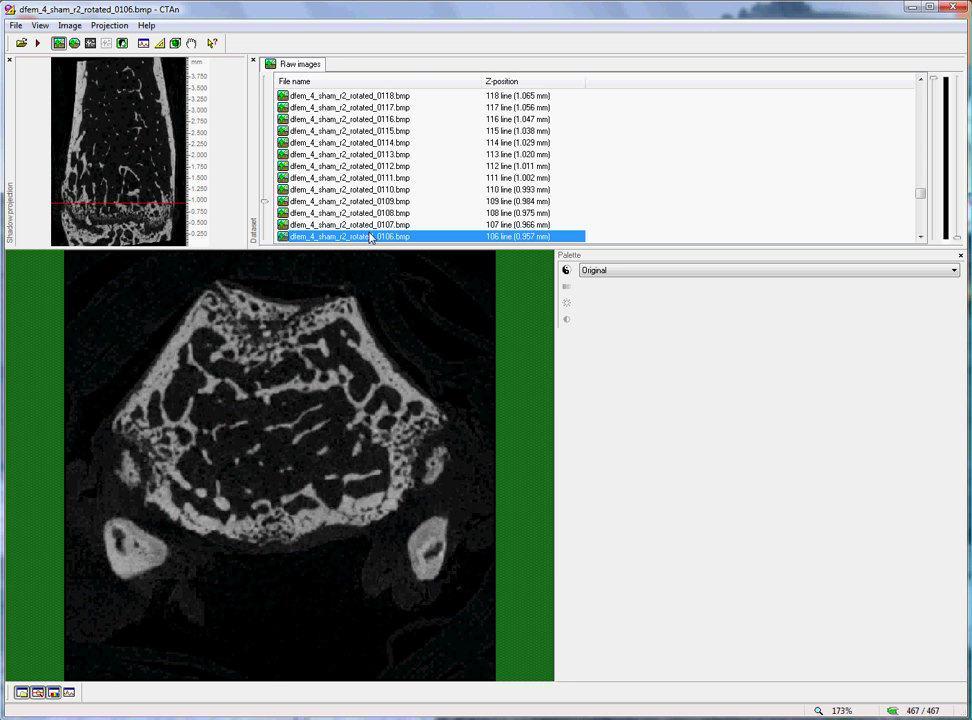
{"action": "key", "text": "Down"}
{"action": "key", "text": "Down"}
{"action": "key", "text": "Down"}
{"action": "key", "text": "Down"}
{"action": "key", "text": "Down"}
{"action": "key", "text": "Down"}
{"action": "key", "text": "Down"}
{"action": "key", "text": "Down"}
{"action": "key", "text": "Down"}
{"action": "key", "text": "Down"}
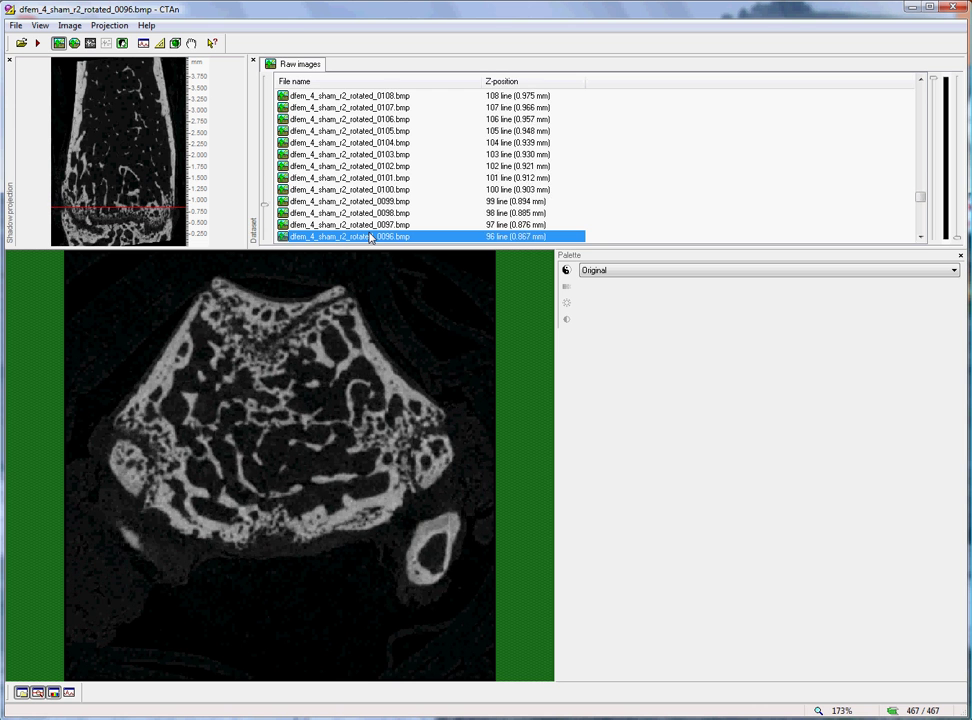
{"action": "key", "text": "Down"}
{"action": "key", "text": "Down"}
{"action": "key", "text": "Down"}
{"action": "key", "text": "Down"}
{"action": "key", "text": "Down"}
{"action": "key", "text": "Down"}
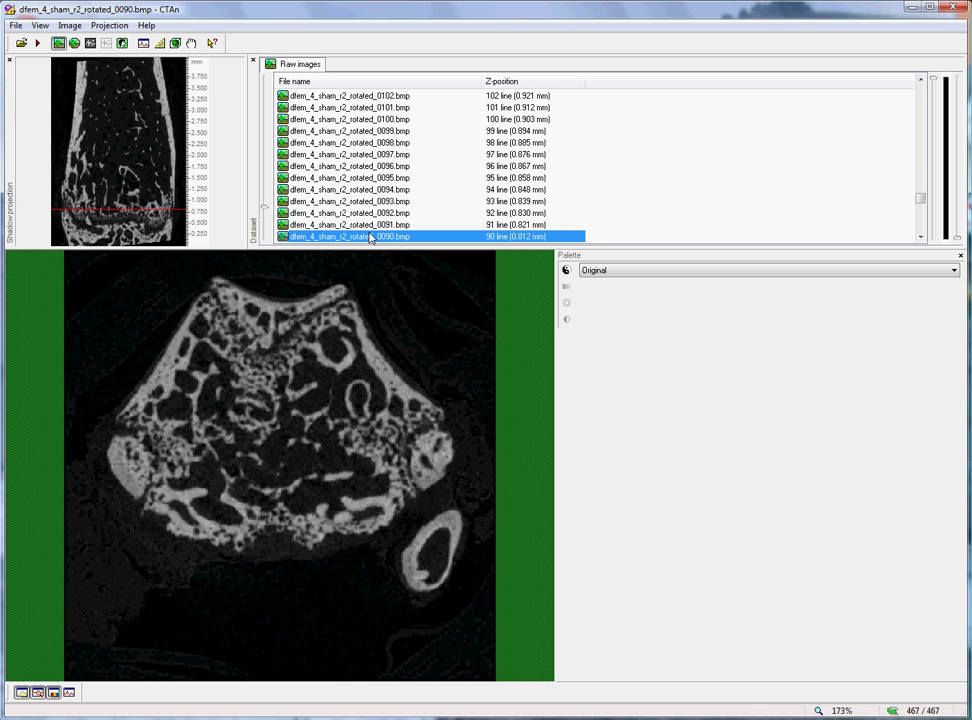
{"action": "key", "text": "Down"}
{"action": "key", "text": "Down"}
{"action": "key", "text": "Down"}
{"action": "key", "text": "Down"}
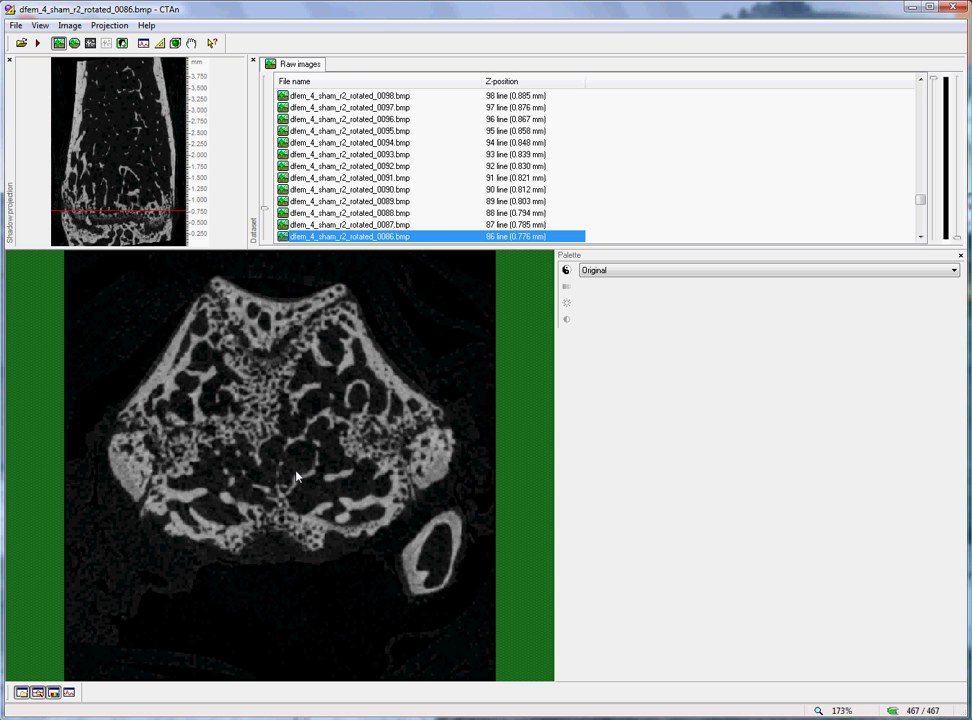
{"action": "key", "text": "Down"}
{"action": "key", "text": "Down"}
{"action": "key", "text": "Down"}
{"action": "key", "text": "Down"}
{"action": "key", "text": "Down"}
{"action": "key", "text": "Down"}
{"action": "key", "text": "Down"}
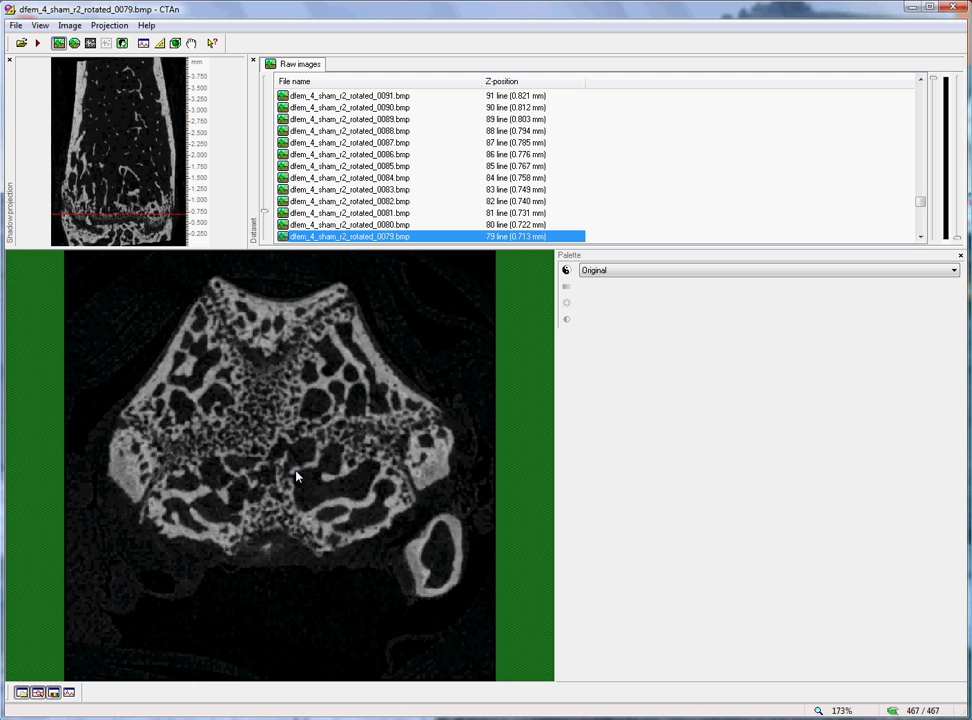
{"action": "key", "text": "Down"}
{"action": "key", "text": "Down"}
{"action": "key", "text": "Down"}
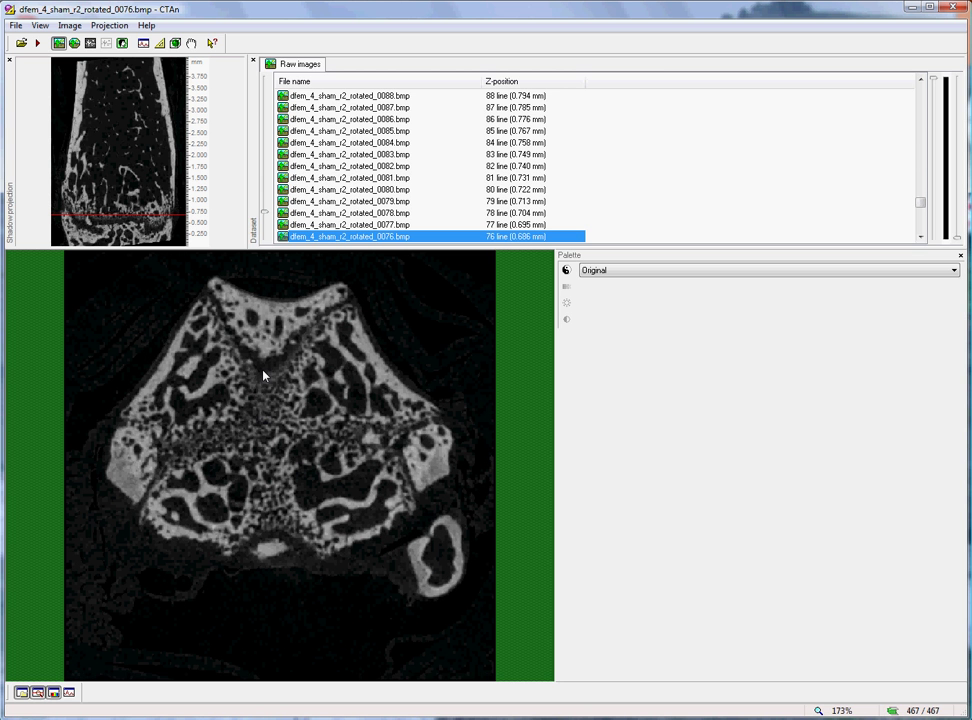
{"action": "key", "text": "Down"}
{"action": "key", "text": "Down"}
{"action": "key", "text": "Down"}
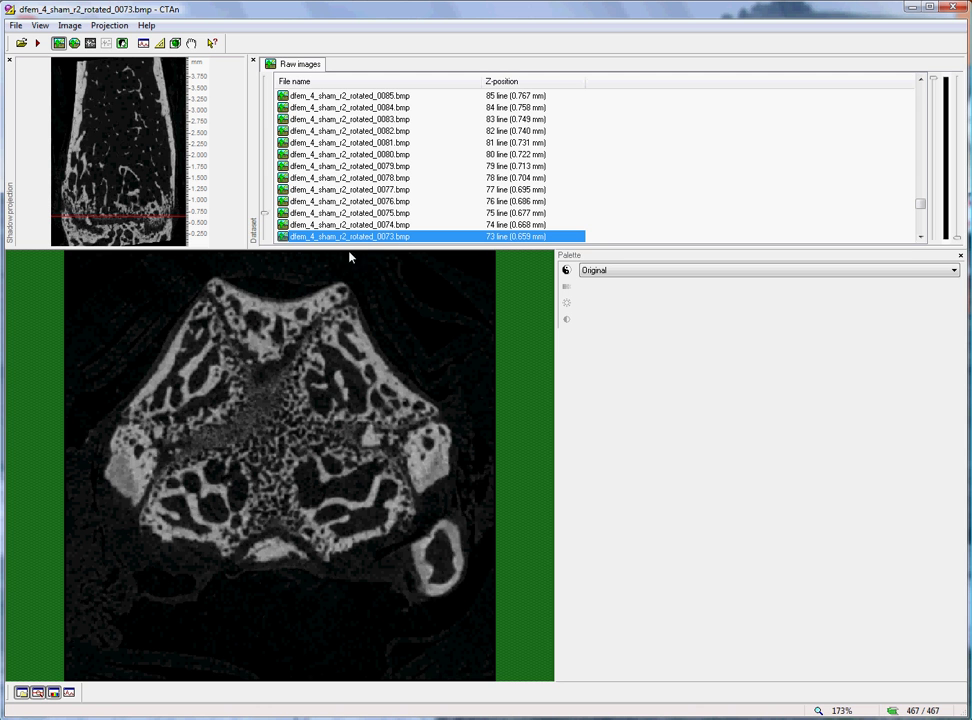
Flip between slices 0070 and 0073 with the arrow keys, ending on slice 0070
{"action": "key", "text": "Down"}
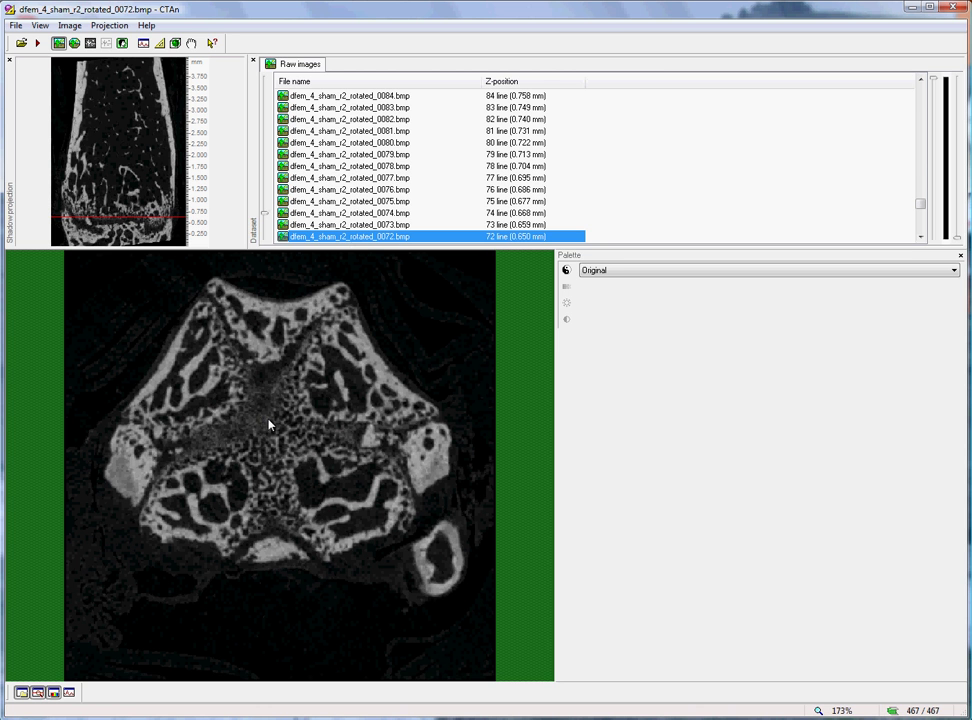
{"action": "key", "text": "Down"}
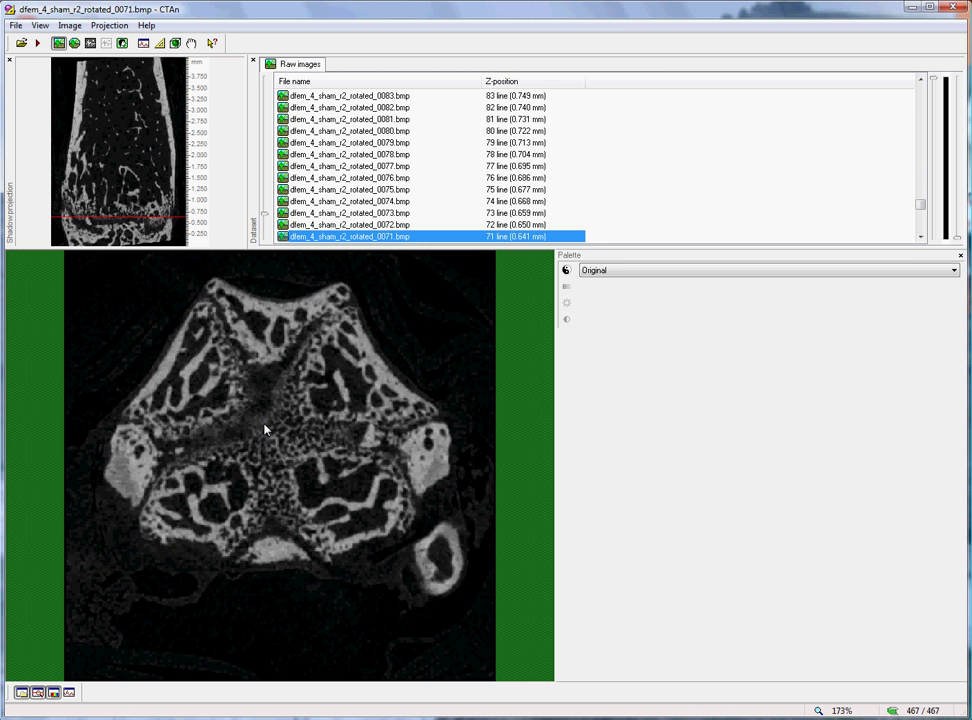
{"action": "key", "text": "Down"}
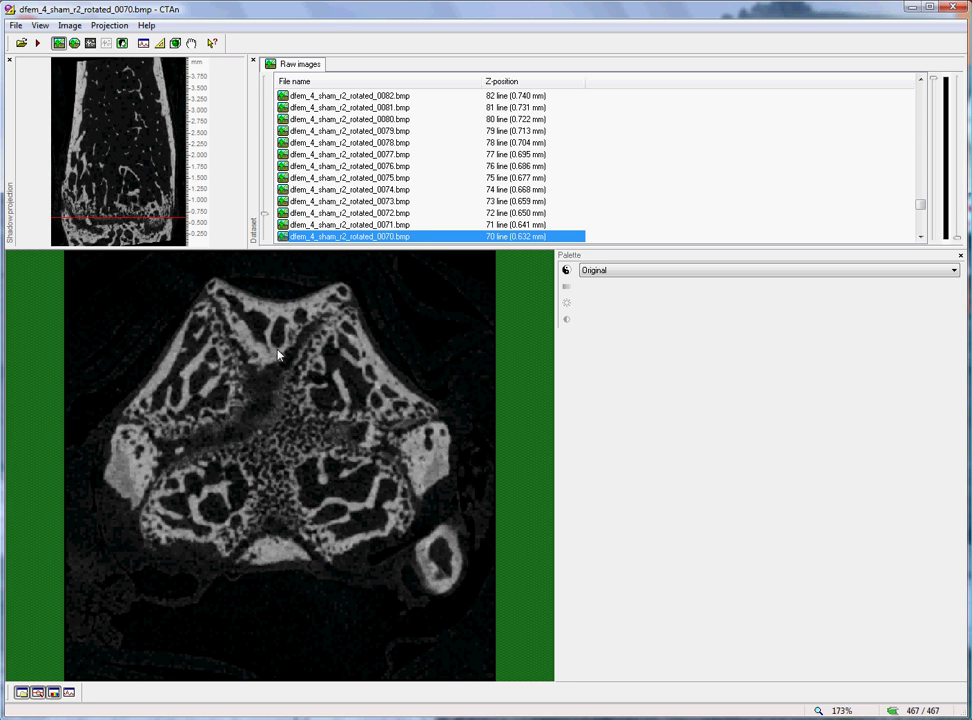
{"action": "key", "text": "Up"}
{"action": "key", "text": "Up"}
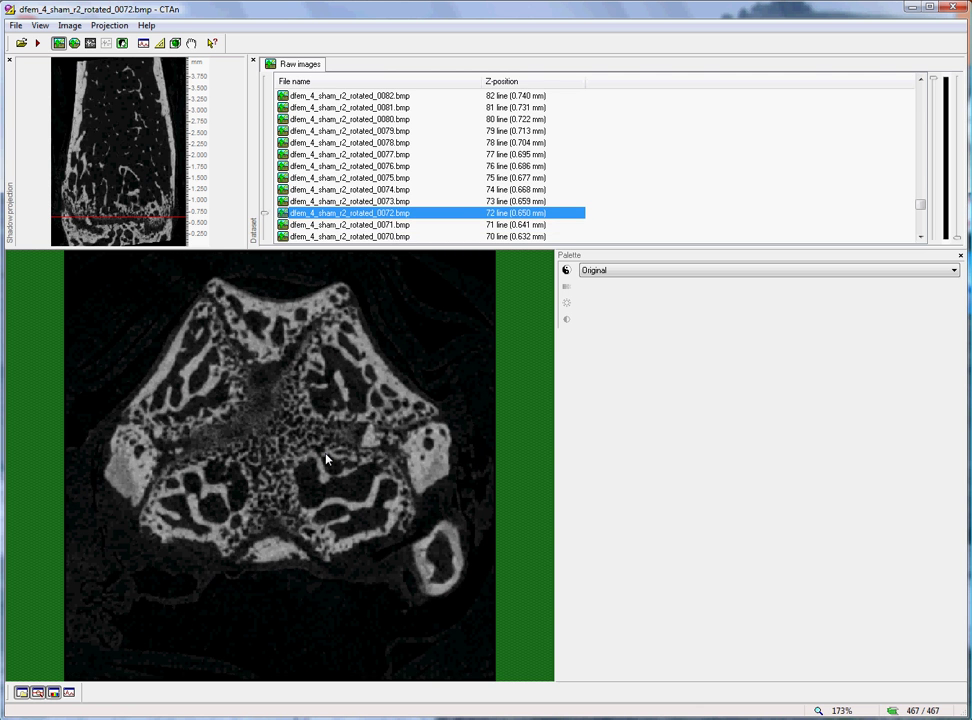
{"action": "key", "text": "Up"}
{"action": "key", "text": "Down"}
{"action": "key", "text": "Down"}
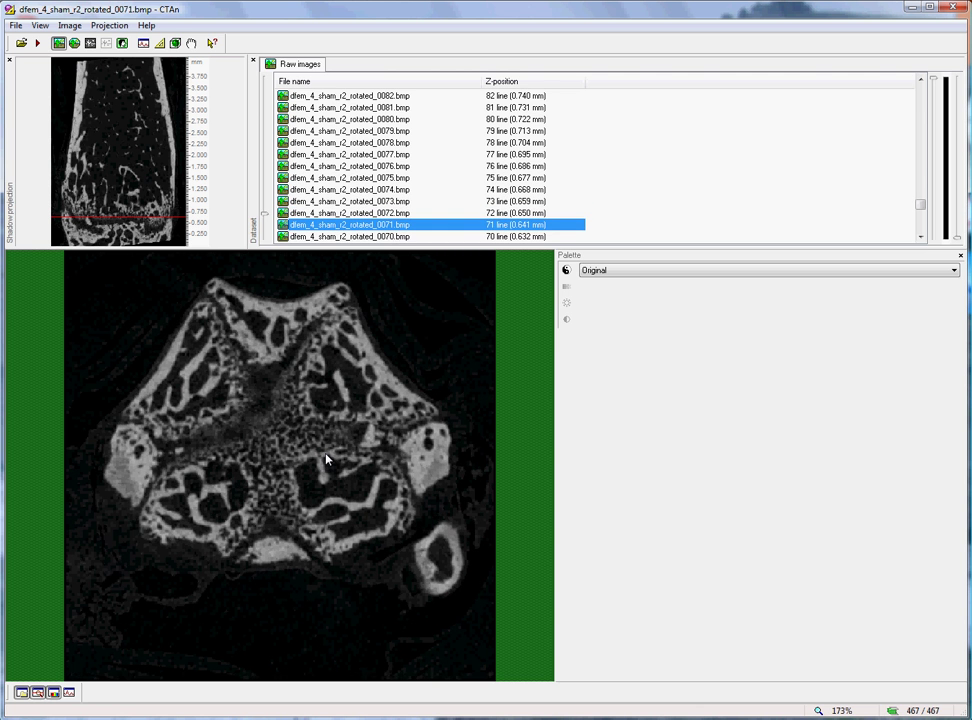
{"action": "key", "text": "Down"}
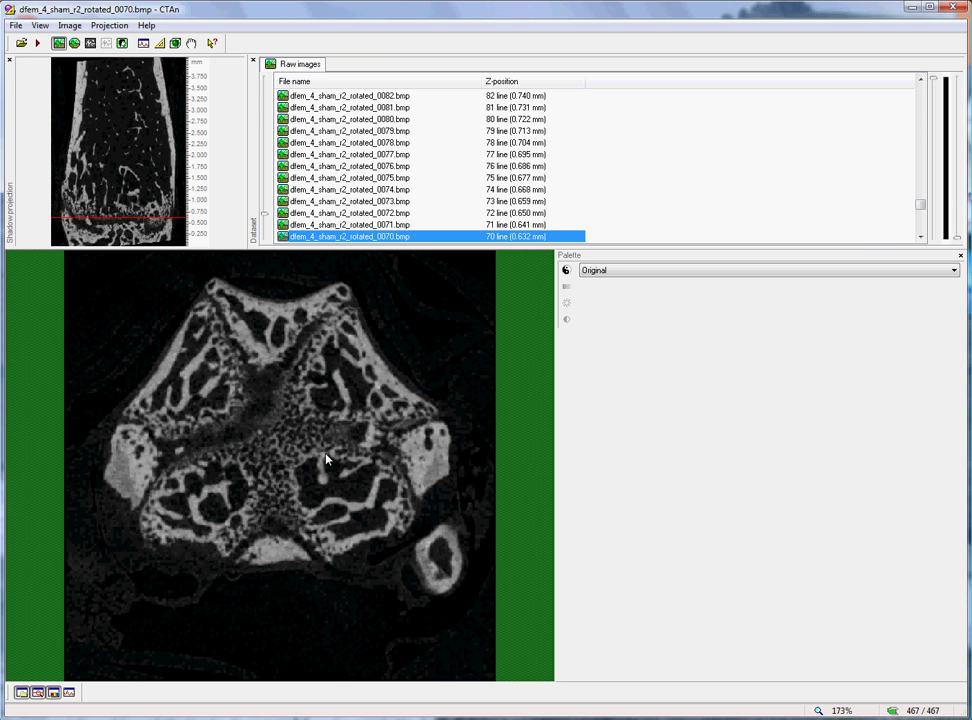
Set slice 0070 as the selection reference, leaving 201 of 467 slices selected
{"action": "left_click", "coordinate": [921, 239]}
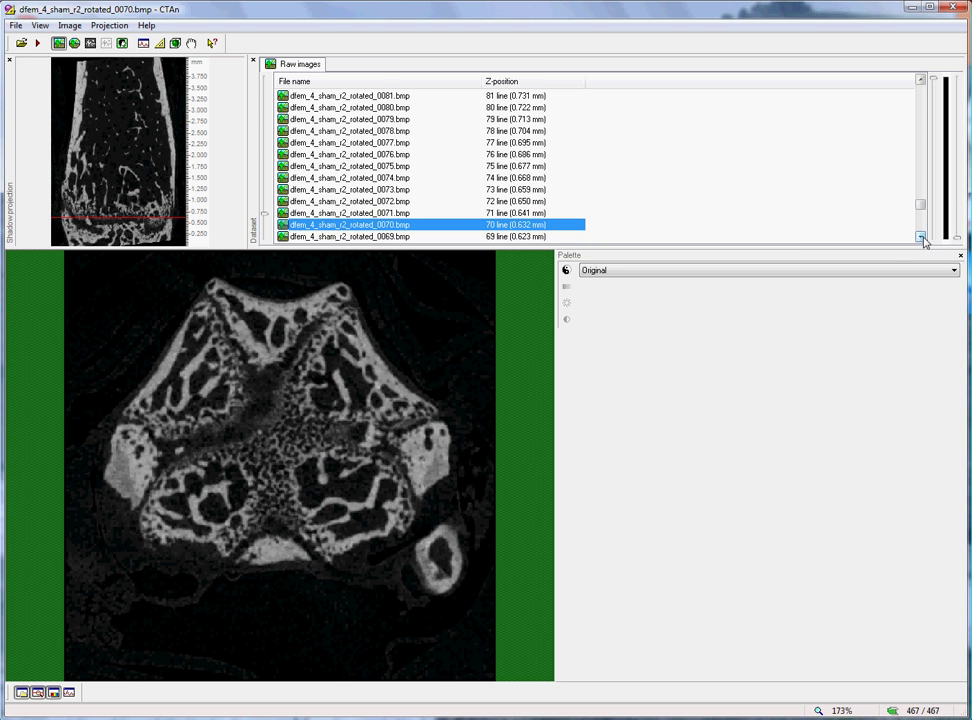
{"action": "left_click", "coordinate": [921, 239]}
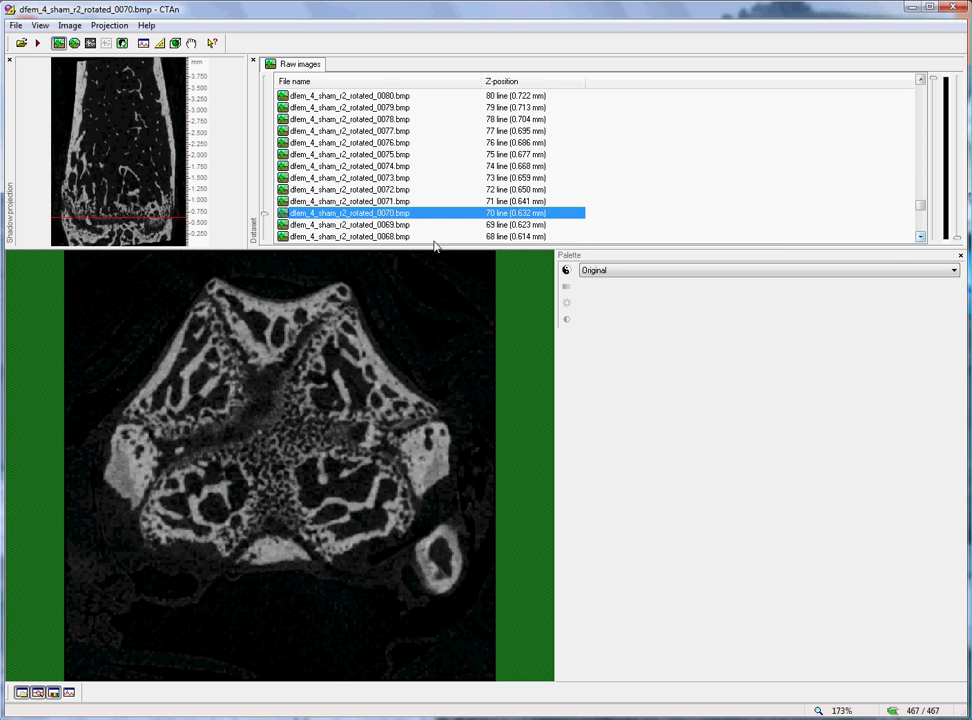
{"action": "right_click", "coordinate": [346, 215]}
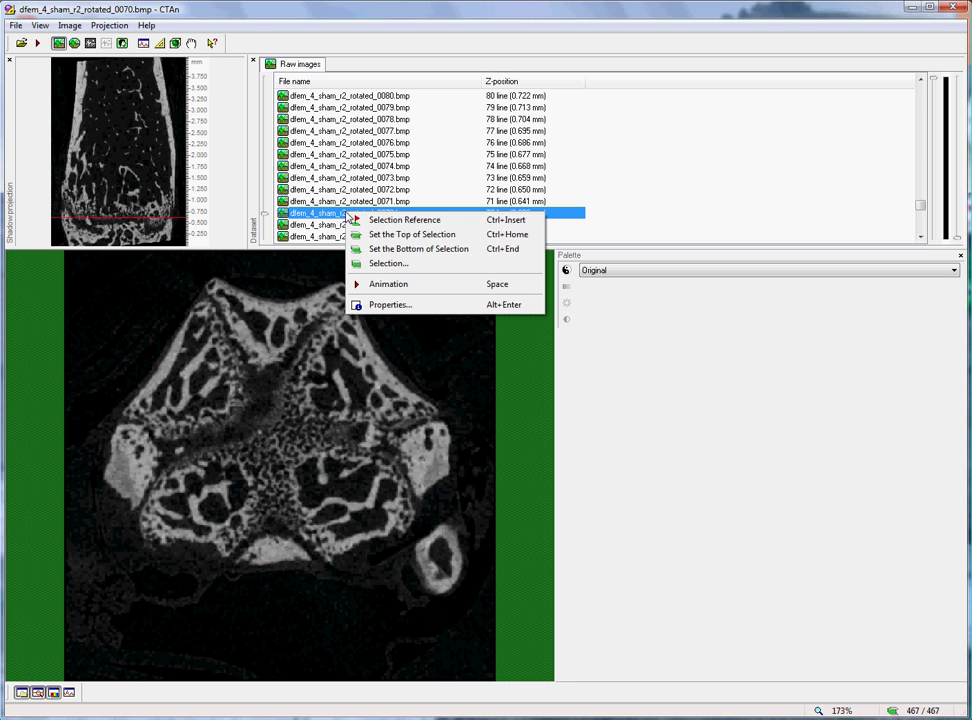
{"action": "left_click", "coordinate": [428, 220]}
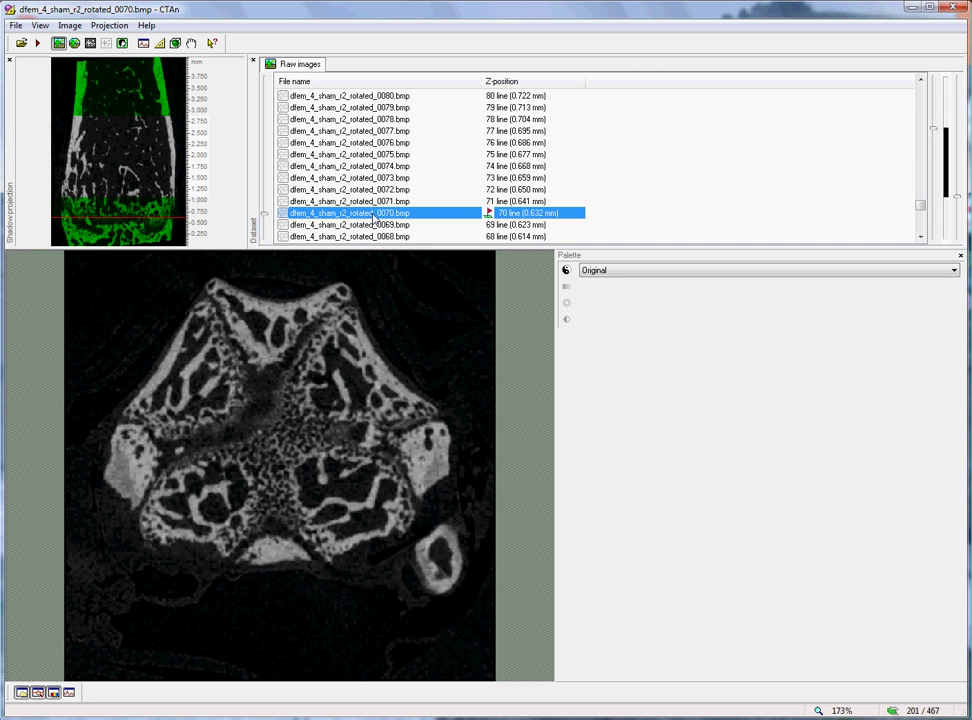
Browse up the Raw images list from slice 0072 until slice 0120 is displayed
{"action": "left_click", "coordinate": [347, 190]}
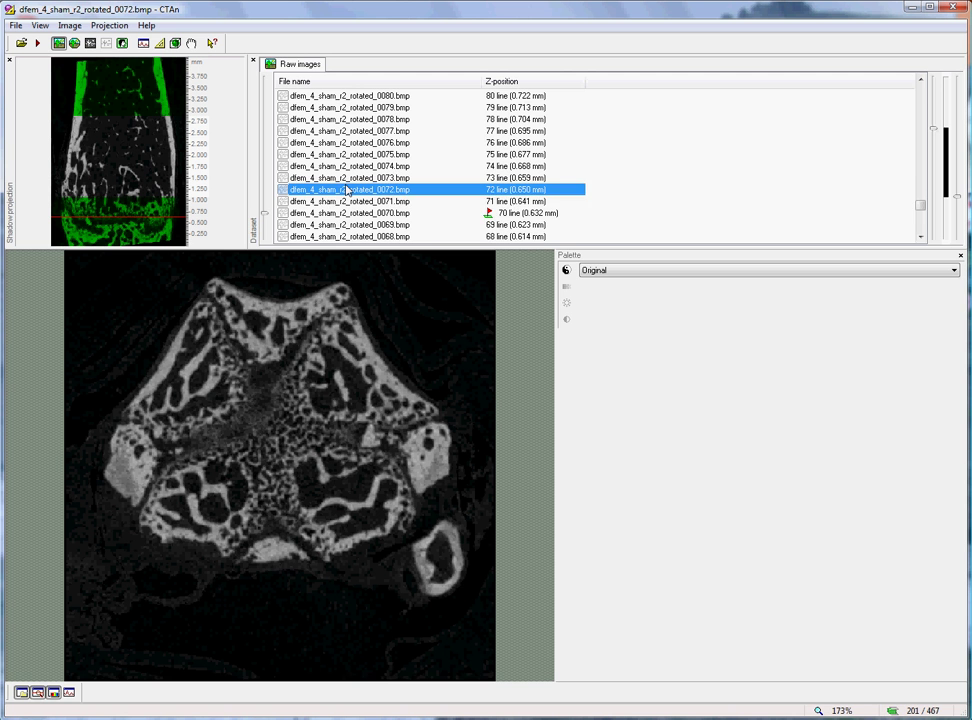
{"action": "scroll", "coordinate": [347, 190], "scroll_direction": "up", "scroll_amount": 15}
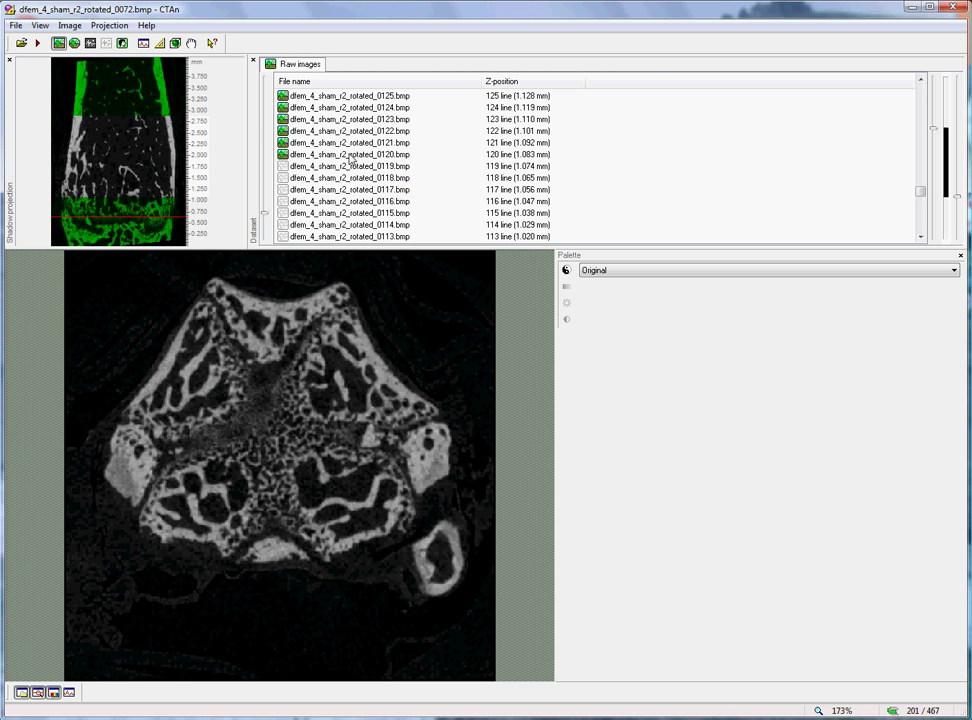
{"action": "left_click", "coordinate": [350, 156]}
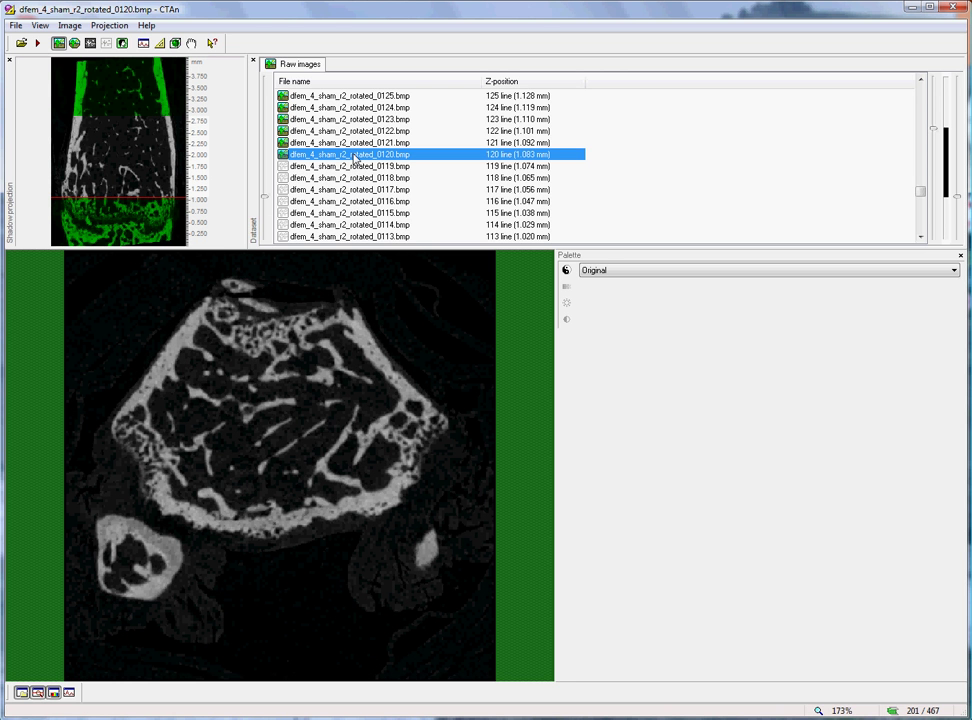
{"action": "scroll", "coordinate": [350, 160], "scroll_direction": "down", "scroll_amount": 14}
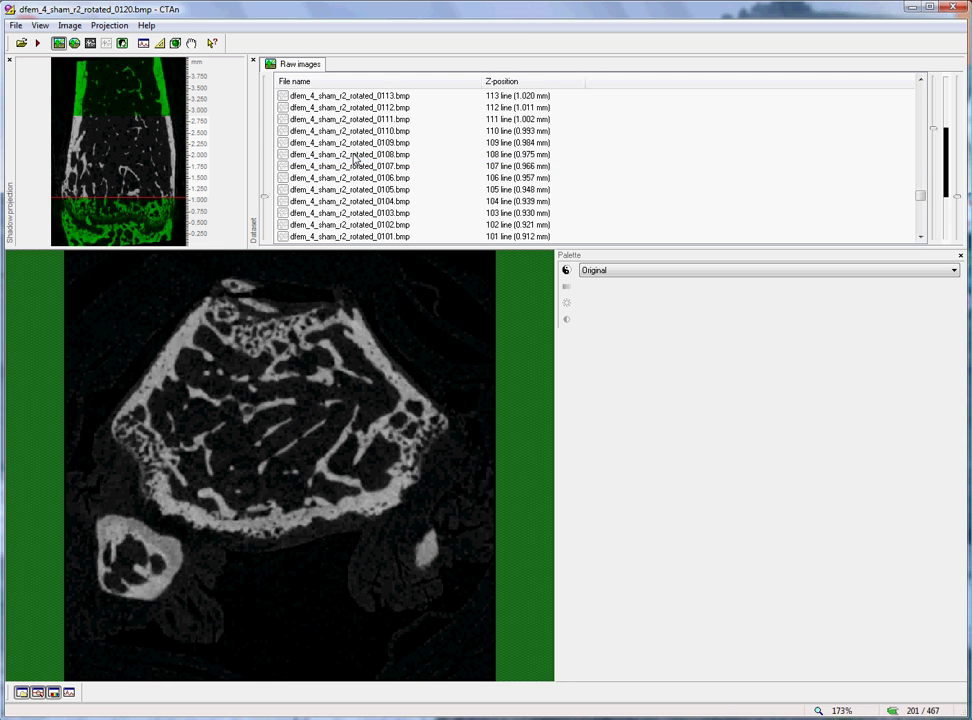
{"action": "left_click", "coordinate": [328, 203]}
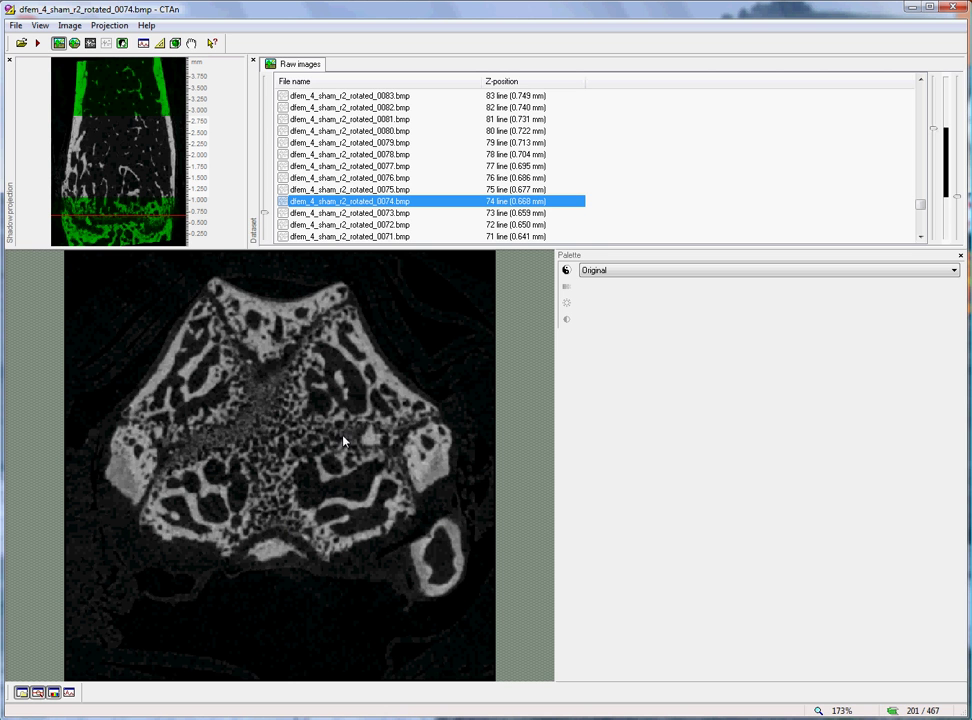
{"action": "left_click", "coordinate": [344, 155]}
{"action": "scroll", "coordinate": [344, 155], "scroll_direction": "up", "scroll_amount": 7}
{"action": "left_click", "coordinate": [344, 155]}
{"action": "scroll", "coordinate": [344, 155], "scroll_direction": "up", "scroll_amount": 6}
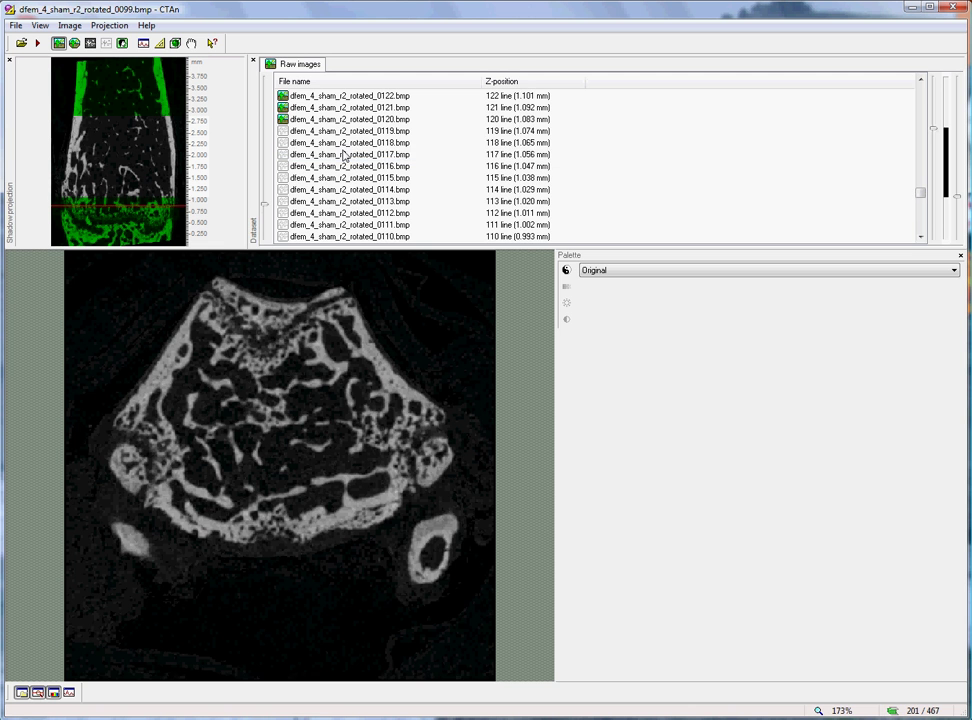
{"action": "left_click", "coordinate": [344, 155]}
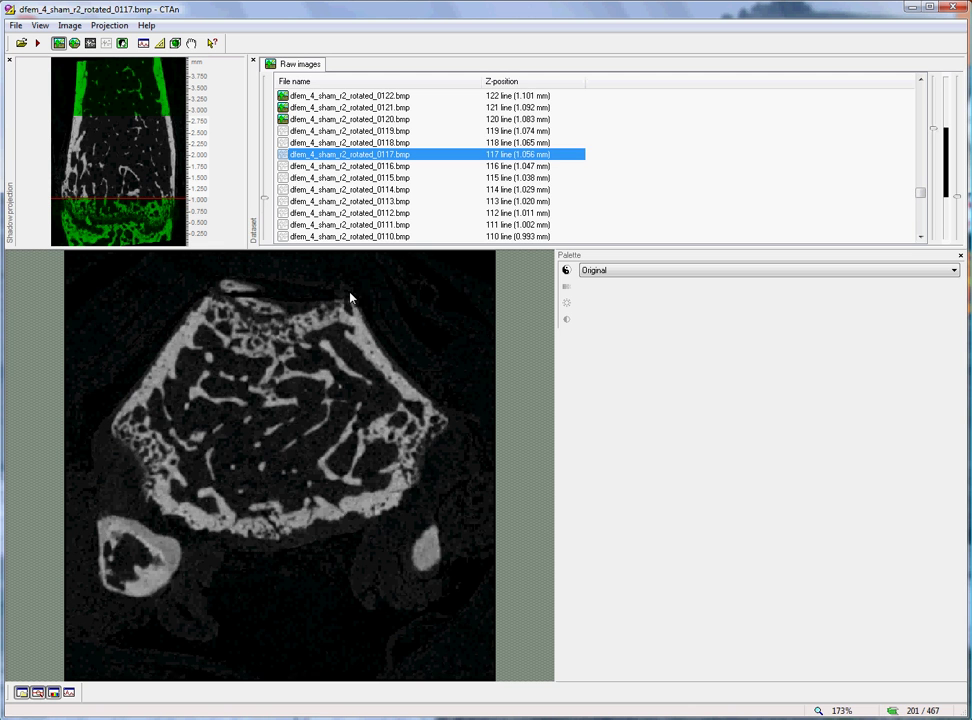
{"action": "left_click", "coordinate": [322, 120]}
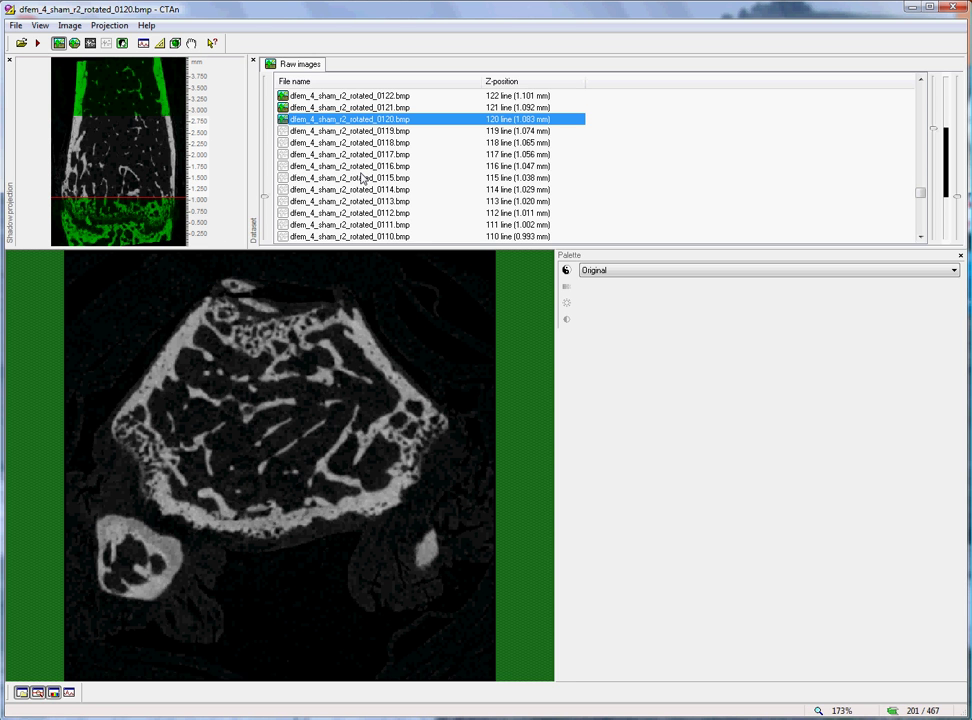
Set the analytic selection to reference 70, offset 50, height 200, and redisplay slice 120
{"action": "right_click", "coordinate": [357, 123]}
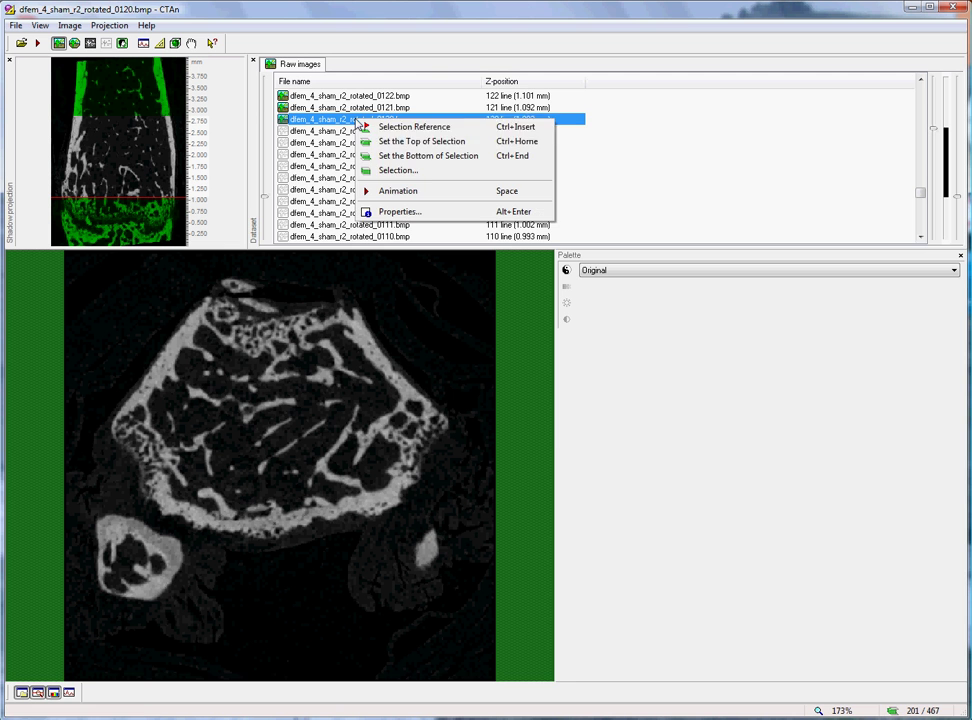
{"action": "left_click", "coordinate": [446, 172]}
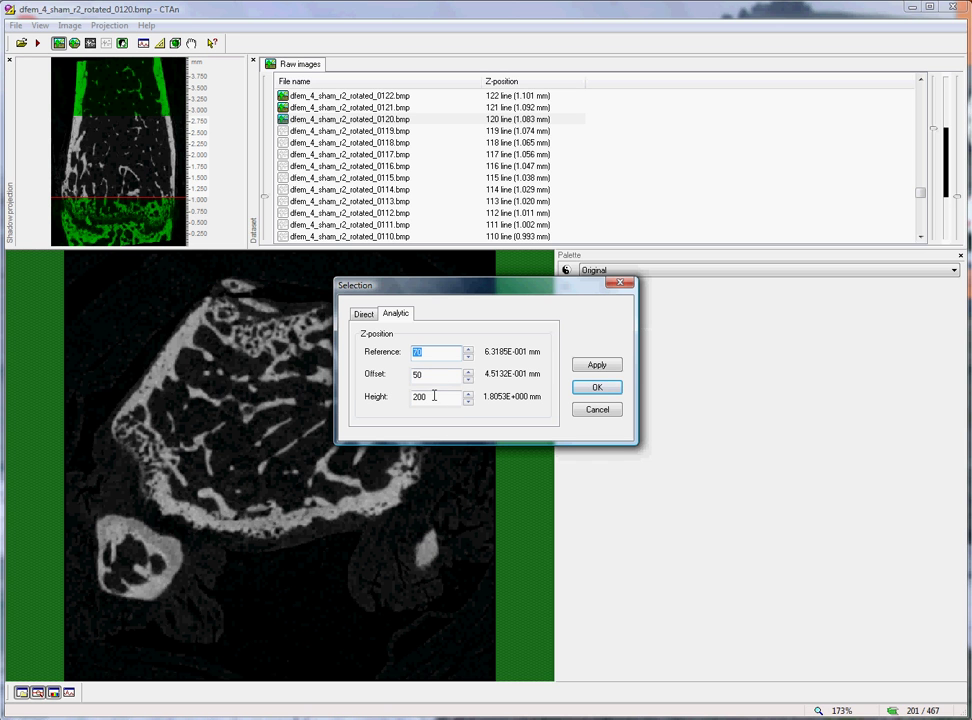
{"action": "left_click", "coordinate": [595, 388]}
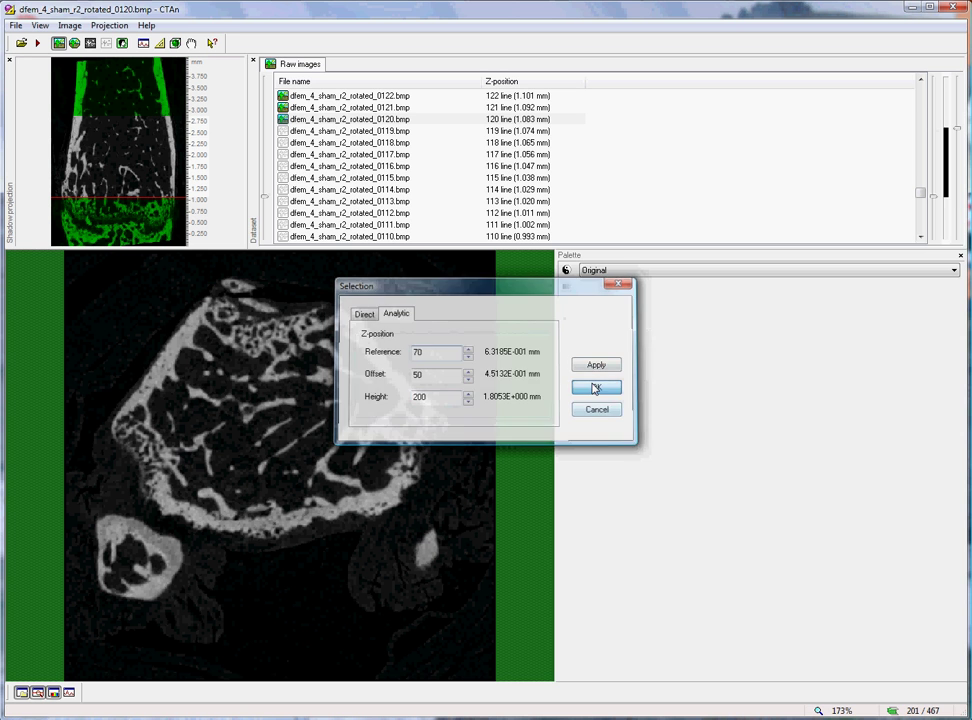
{"action": "left_click", "coordinate": [341, 121]}
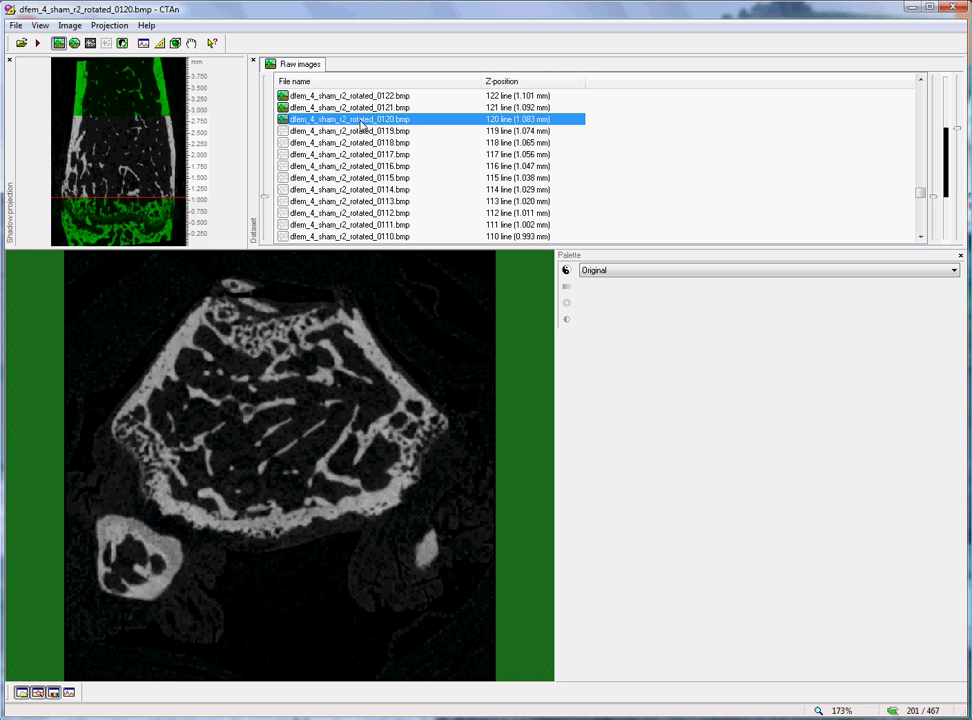
{"action": "scroll", "coordinate": [340, 128], "scroll_direction": "up", "scroll_amount": 20}
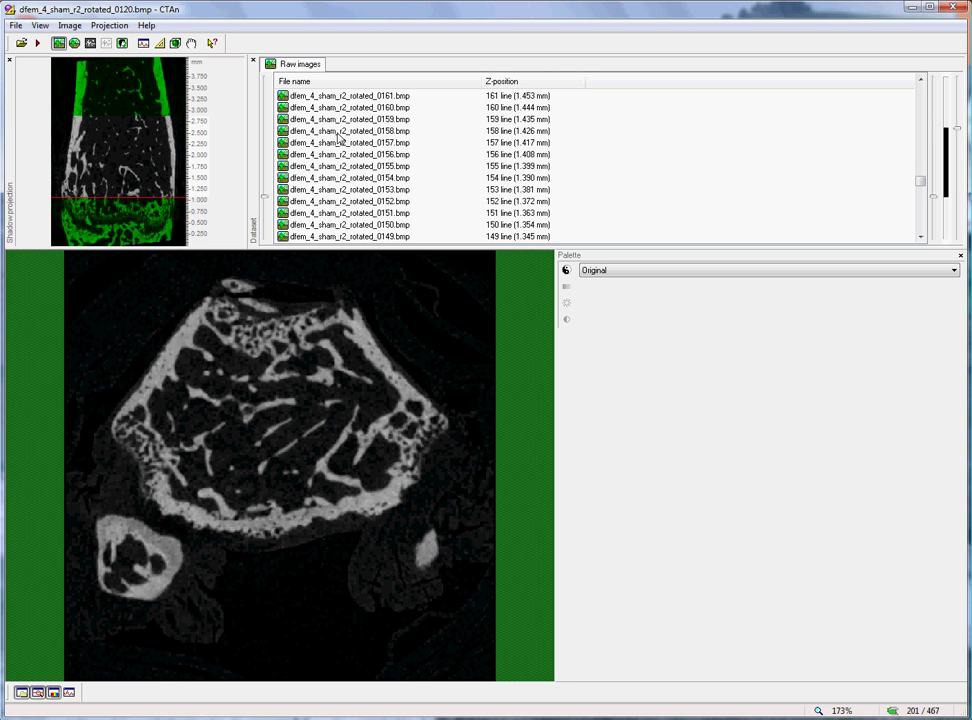
{"action": "scroll", "coordinate": [340, 138], "scroll_direction": "up", "scroll_amount": 5}
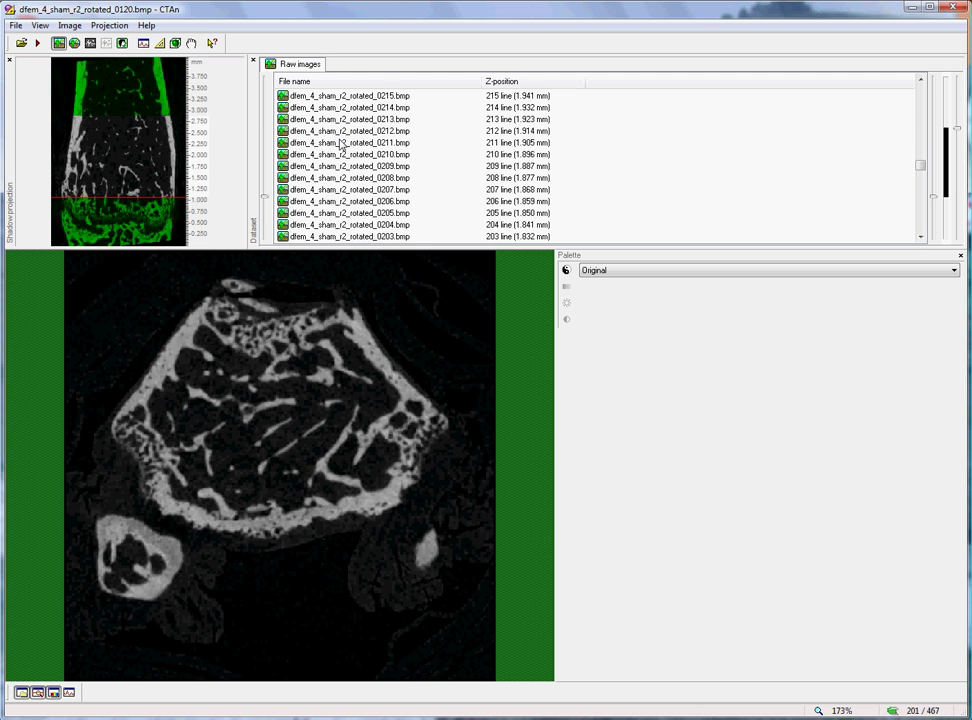
{"action": "scroll", "coordinate": [340, 145], "scroll_direction": "up", "scroll_amount": 3}
{"action": "left_click", "coordinate": [338, 143]}
{"action": "scroll", "coordinate": [335, 147], "scroll_direction": "up", "scroll_amount": 9}
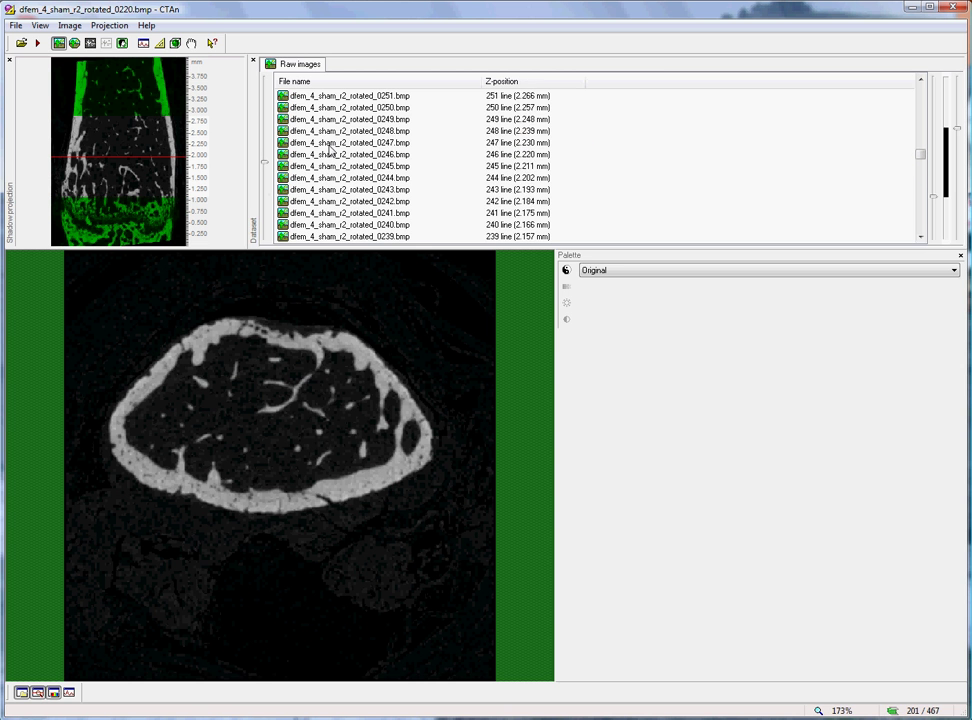
{"action": "scroll", "coordinate": [330, 148], "scroll_direction": "up", "scroll_amount": 20}
{"action": "scroll", "coordinate": [332, 143], "scroll_direction": "down", "scroll_amount": 1}
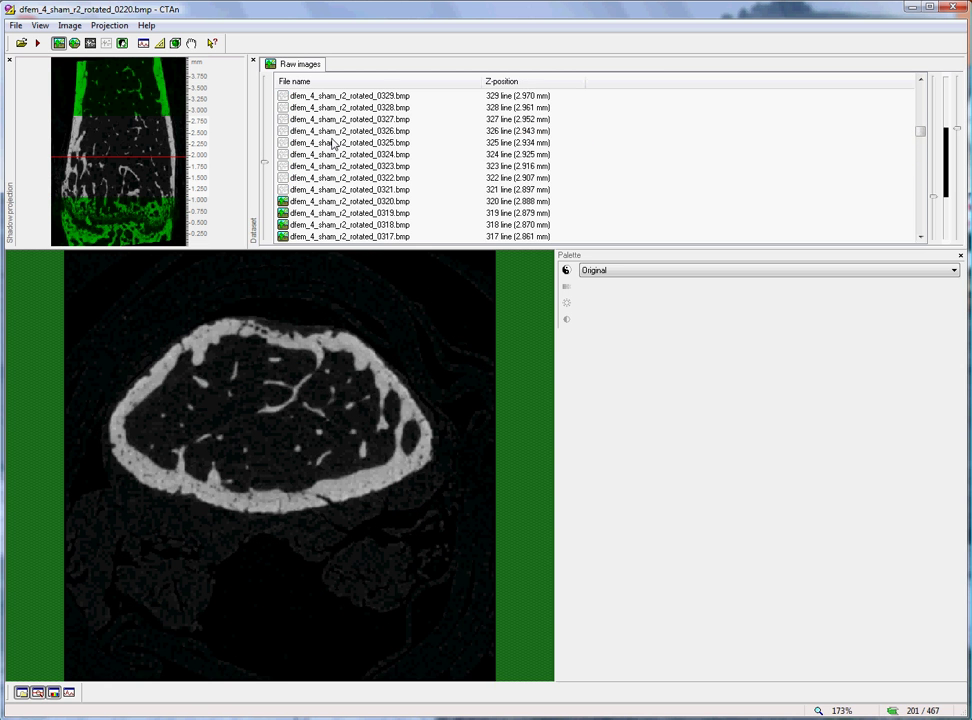
{"action": "scroll", "coordinate": [333, 150], "scroll_direction": "down", "scroll_amount": 1}
{"action": "left_click", "coordinate": [333, 166]}
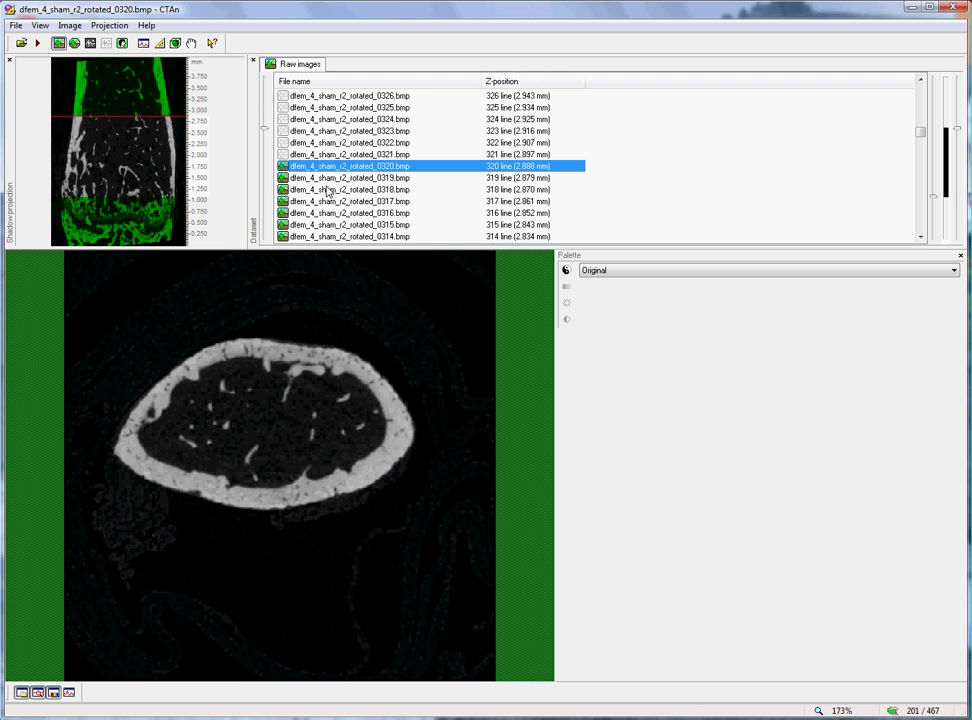
{"action": "left_click", "coordinate": [150, 191]}
{"action": "left_click", "coordinate": [318, 200]}
{"action": "scroll", "coordinate": [318, 206], "scroll_direction": "down", "scroll_amount": 6}
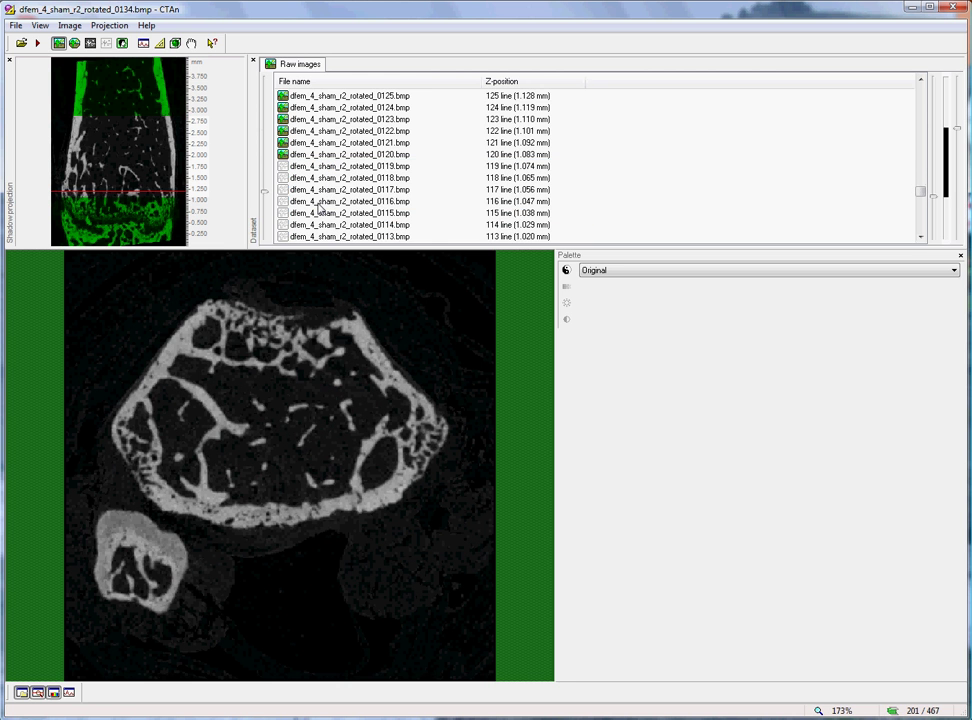
{"action": "left_click", "coordinate": [311, 156]}
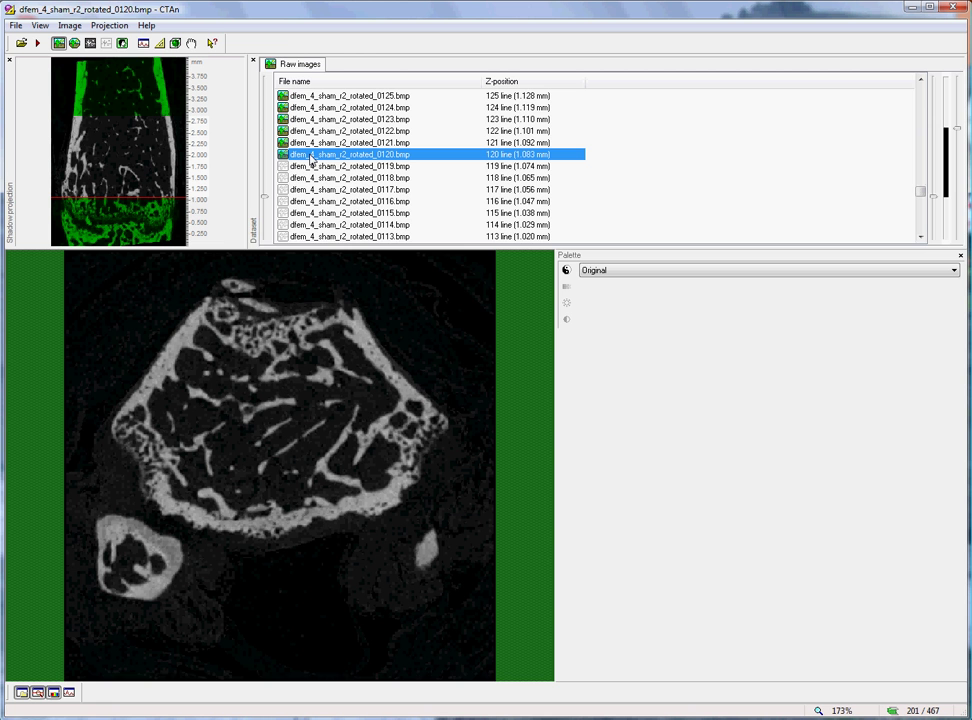
Enter regions-of-interest mode, invert the palette colours, and zoom into slice 120
{"action": "left_click", "coordinate": [75, 43]}
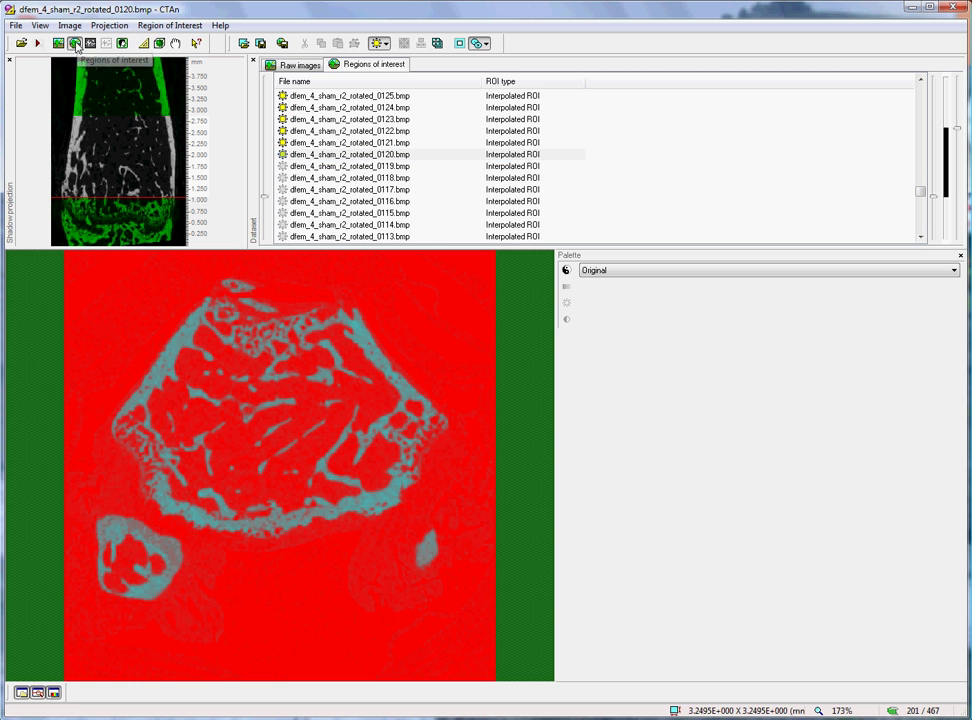
{"action": "left_click", "coordinate": [566, 271]}
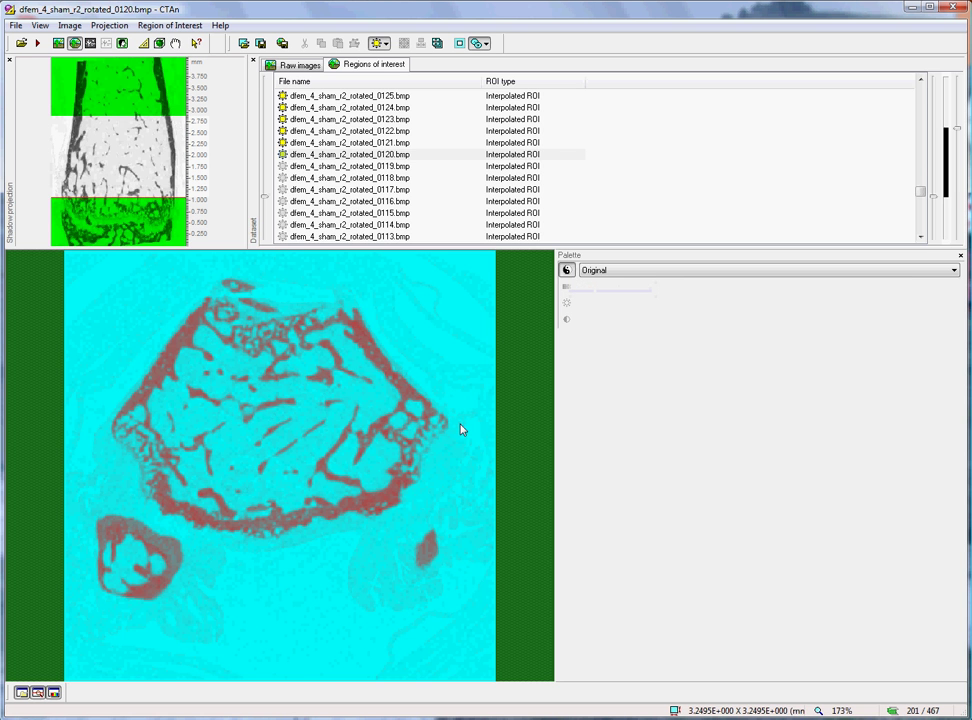
{"action": "scroll", "coordinate": [461, 429], "scroll_direction": "up", "scroll_amount": 1}
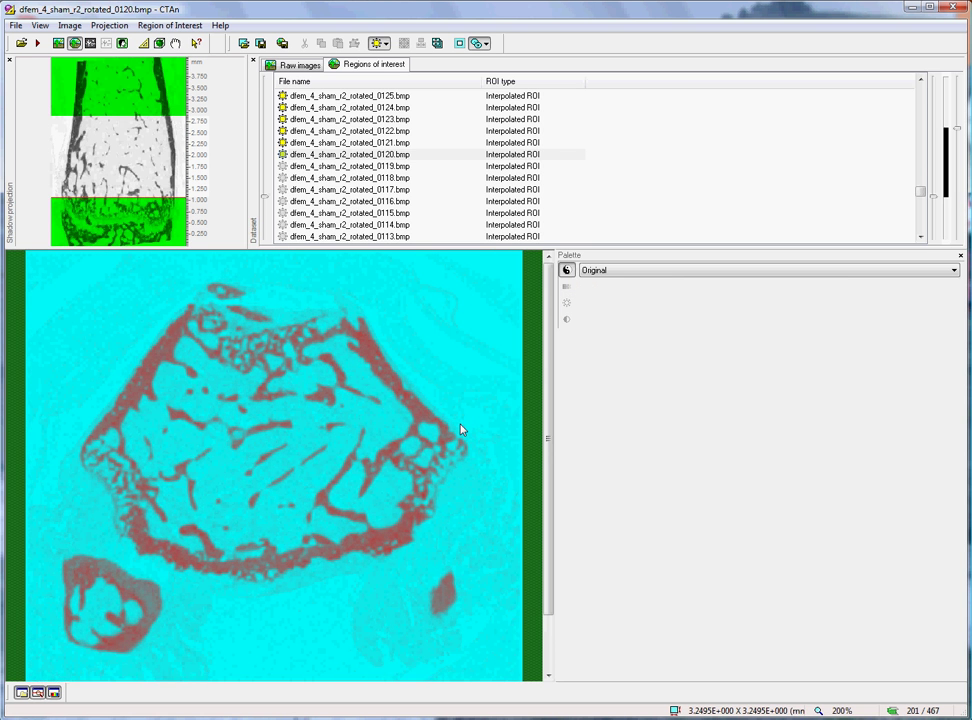
{"action": "scroll", "coordinate": [461, 429], "scroll_direction": "up", "scroll_amount": 1}
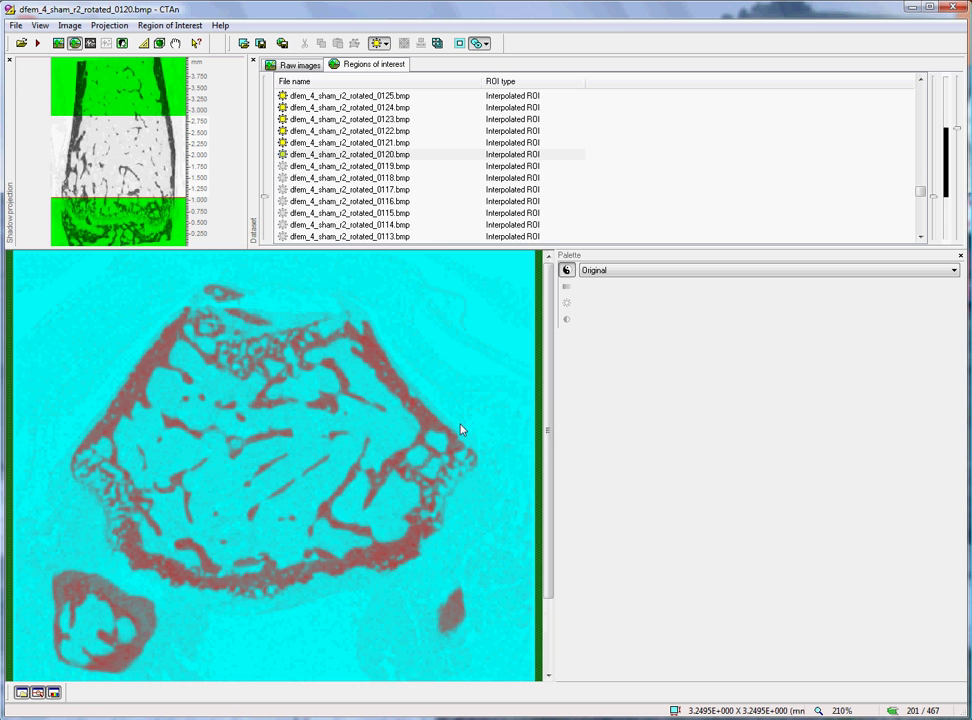
{"action": "scroll", "coordinate": [461, 429], "scroll_direction": "up", "scroll_amount": 1}
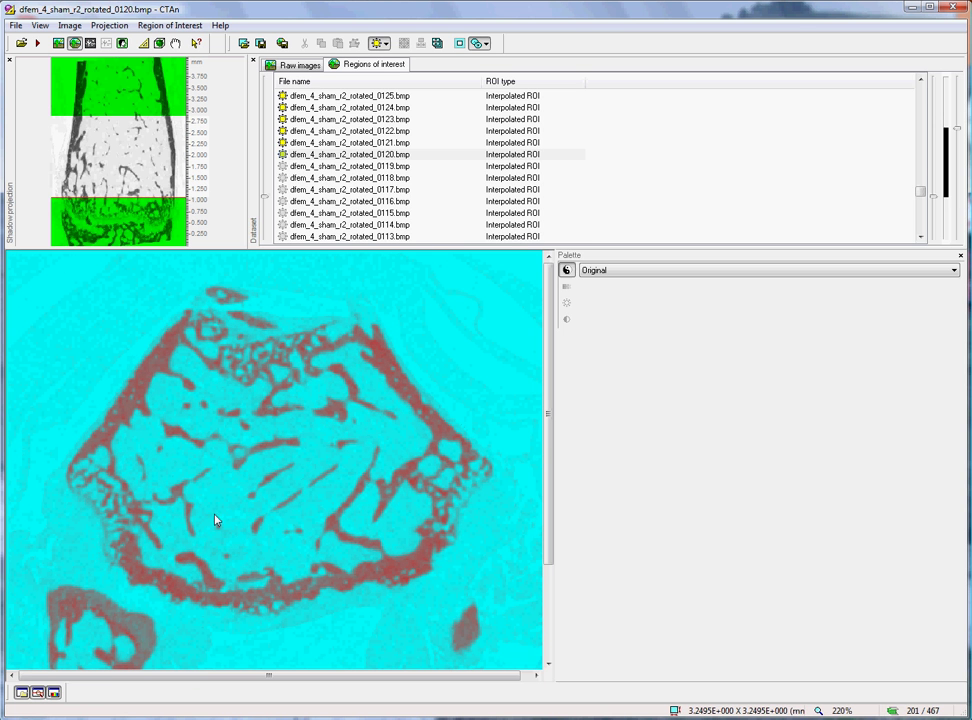
Draw a freehand ROI around the trabecular bone inside the cortex on slice 120
{"action": "mouse_move", "coordinate": [288, 578]}
{"action": "left_mouse_down"}
{"action": "mouse_move", "coordinate": [218, 584]}
{"action": "mouse_move", "coordinate": [166, 553]}
{"action": "mouse_move", "coordinate": [116, 470]}
{"action": "mouse_move", "coordinate": [185, 355]}
{"action": "mouse_move", "coordinate": [215, 385]}
{"action": "mouse_move", "coordinate": [275, 383]}
{"action": "mouse_move", "coordinate": [369, 351]}
{"action": "left_mouse_up"}
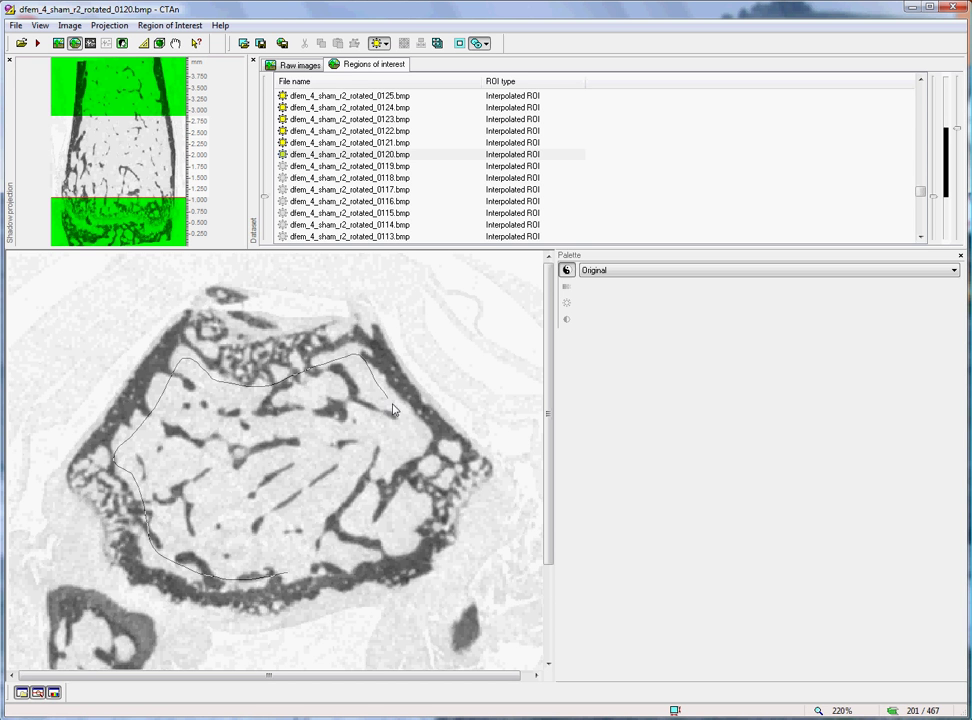
{"action": "mouse_move", "coordinate": [393, 410]}
{"action": "left_mouse_down"}
{"action": "mouse_move", "coordinate": [445, 455]}
{"action": "mouse_move", "coordinate": [442, 480]}
{"action": "mouse_move", "coordinate": [413, 536]}
{"action": "mouse_move", "coordinate": [316, 568]}
{"action": "left_mouse_up"}
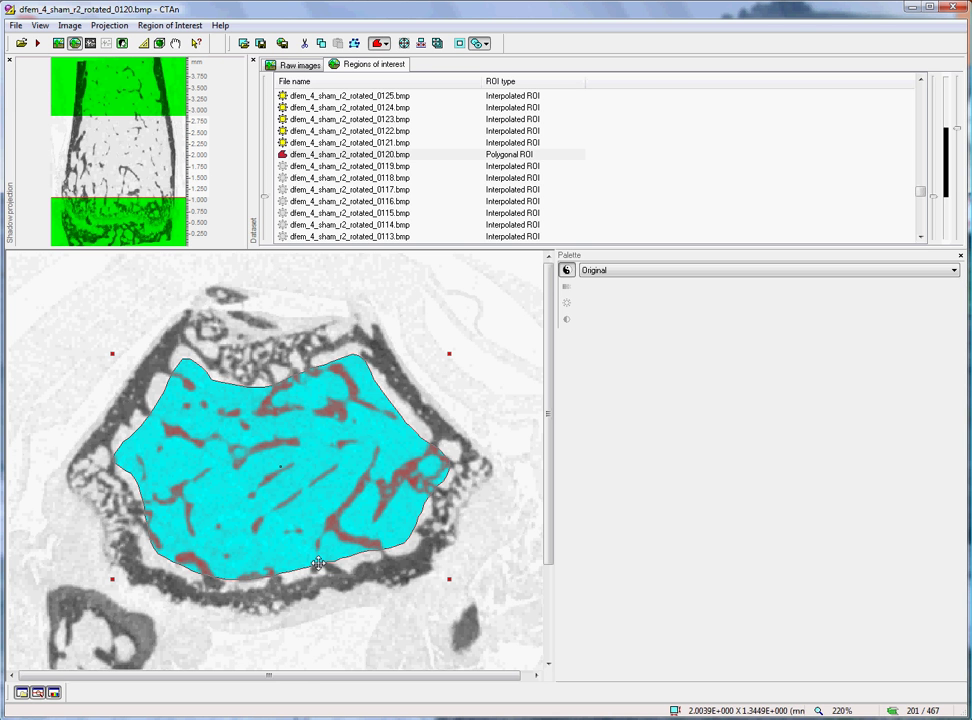
{"action": "scroll", "coordinate": [312, 136], "scroll_direction": "up", "scroll_amount": 6}
Check slice 140's interpolated ROI, then hand-trace trabecular outlines on slices 145 and 164
{"action": "left_click", "coordinate": [314, 131]}
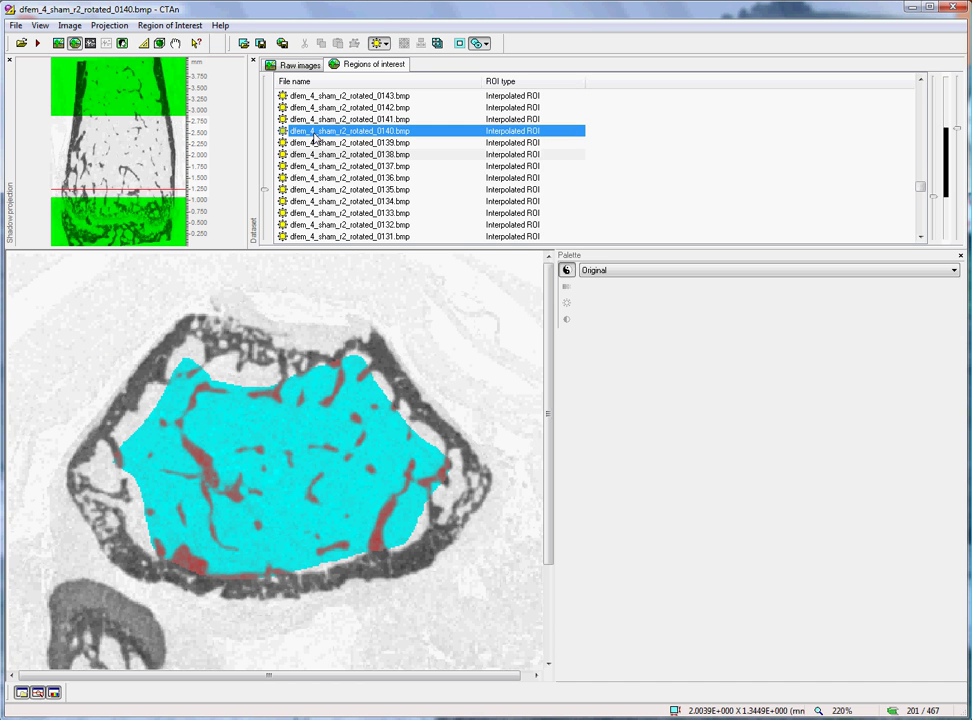
{"action": "scroll", "coordinate": [318, 142], "scroll_direction": "up", "scroll_amount": 2}
{"action": "left_click", "coordinate": [318, 142]}
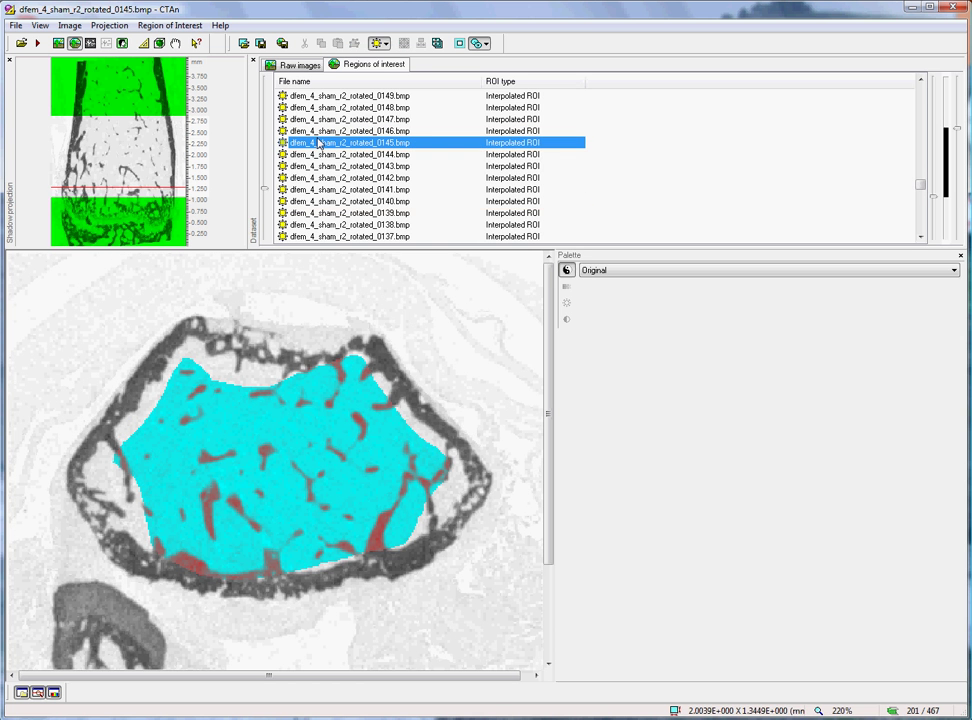
{"action": "mouse_move", "coordinate": [291, 563]}
{"action": "left_mouse_down"}
{"action": "mouse_move", "coordinate": [207, 557]}
{"action": "mouse_move", "coordinate": [143, 530]}
{"action": "mouse_move", "coordinate": [121, 514]}
{"action": "mouse_move", "coordinate": [103, 458]}
{"action": "mouse_move", "coordinate": [184, 375]}
{"action": "mouse_move", "coordinate": [345, 378]}
{"action": "mouse_move", "coordinate": [376, 392]}
{"action": "mouse_move", "coordinate": [452, 472]}
{"action": "mouse_move", "coordinate": [445, 510]}
{"action": "mouse_move", "coordinate": [370, 548]}
{"action": "mouse_move", "coordinate": [292, 556]}
{"action": "left_mouse_up"}
{"action": "left_click", "coordinate": [343, 213]}
{"action": "scroll", "coordinate": [285, 514], "scroll_direction": "up", "scroll_amount": 20}
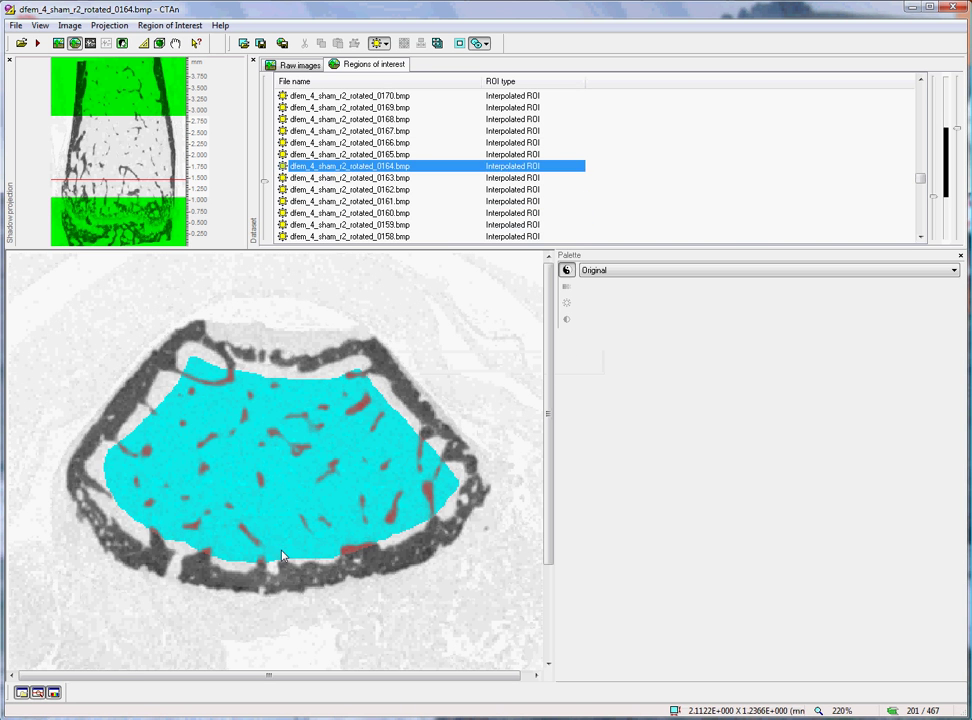
{"action": "mouse_move", "coordinate": [282, 557]}
{"action": "left_mouse_down"}
{"action": "mouse_move", "coordinate": [135, 523]}
{"action": "mouse_move", "coordinate": [112, 505]}
{"action": "mouse_move", "coordinate": [106, 468]}
{"action": "mouse_move", "coordinate": [192, 364]}
{"action": "mouse_move", "coordinate": [305, 385]}
{"action": "mouse_move", "coordinate": [344, 375]}
{"action": "mouse_move", "coordinate": [386, 404]}
{"action": "mouse_move", "coordinate": [452, 482]}
{"action": "mouse_move", "coordinate": [421, 525]}
{"action": "mouse_move", "coordinate": [380, 532]}
{"action": "left_mouse_up"}
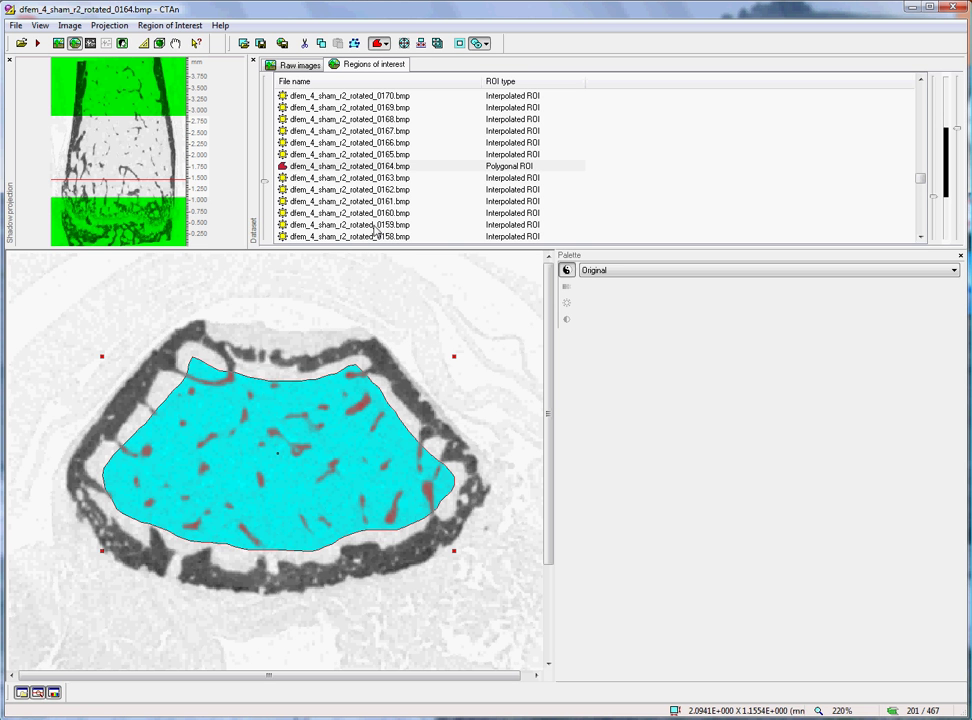
Review interpolated slices 162 and 166, then redraw slice 0194's ROI inside the cortical shell
{"action": "left_click", "coordinate": [345, 189]}
{"action": "left_click", "coordinate": [330, 142]}
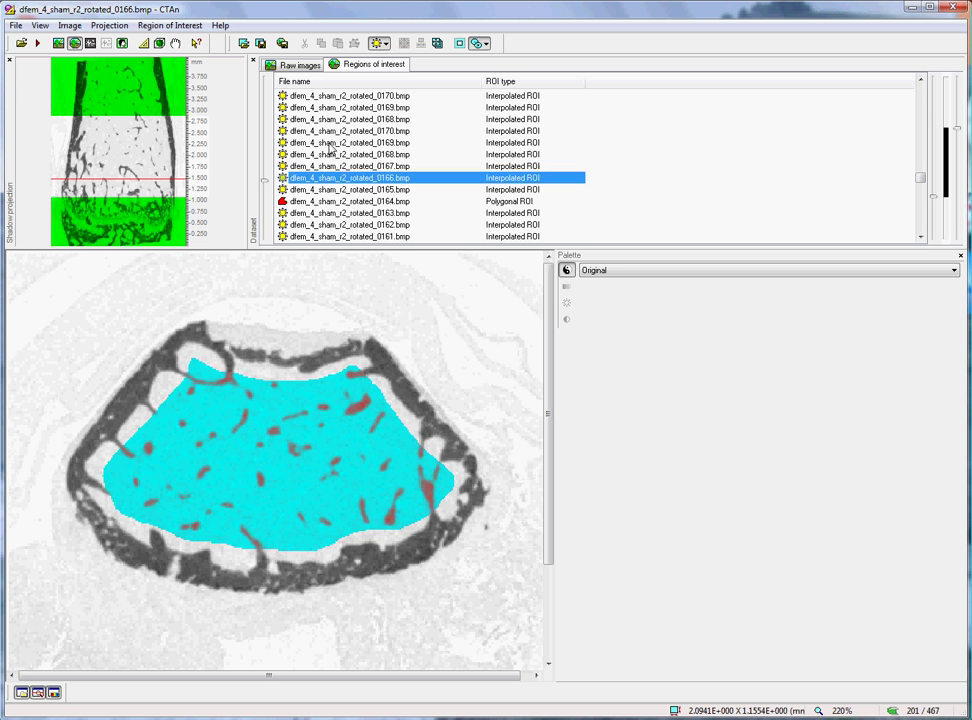
{"action": "scroll", "coordinate": [330, 147], "scroll_direction": "up", "scroll_amount": 9}
{"action": "left_click", "coordinate": [336, 142]}
{"action": "left_click", "coordinate": [336, 131]}
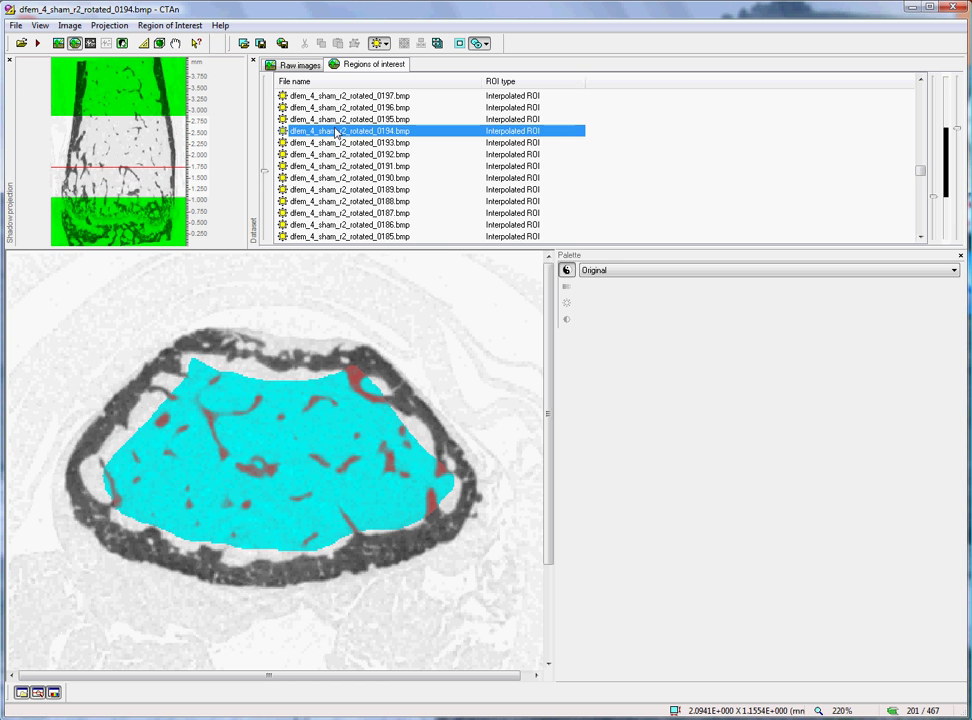
{"action": "mouse_move", "coordinate": [260, 548]}
{"action": "left_mouse_down"}
{"action": "mouse_move", "coordinate": [167, 525]}
{"action": "mouse_move", "coordinate": [119, 503]}
{"action": "mouse_move", "coordinate": [95, 475]}
{"action": "mouse_move", "coordinate": [178, 374]}
{"action": "mouse_move", "coordinate": [362, 390]}
{"action": "mouse_move", "coordinate": [447, 490]}
{"action": "left_mouse_up"}
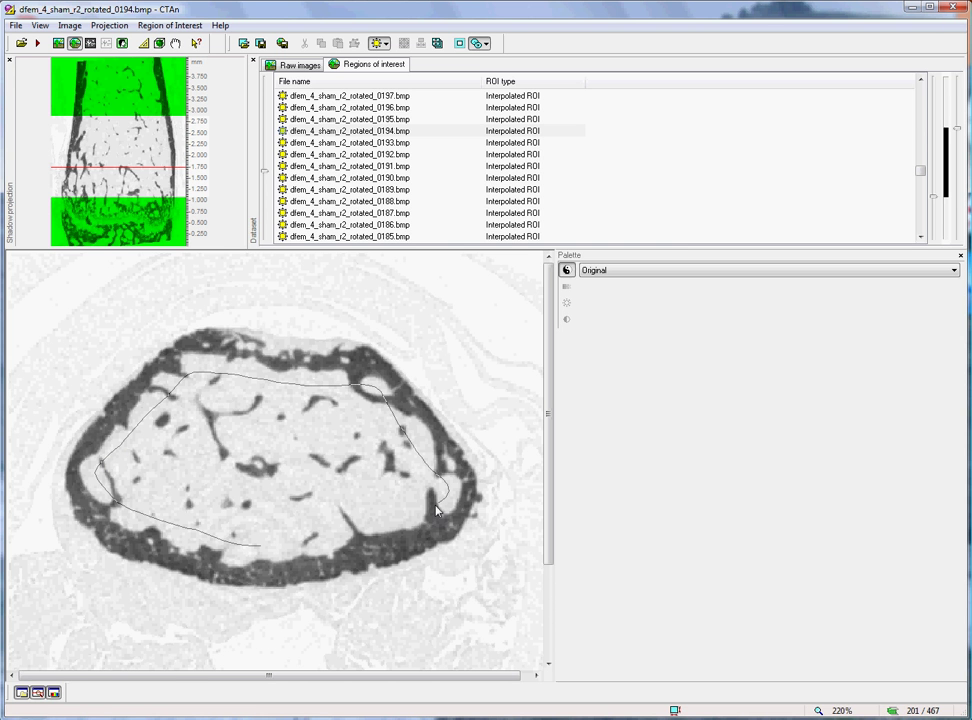
{"action": "left_click", "coordinate": [333, 160]}
{"action": "scroll", "coordinate": [333, 157], "scroll_direction": "up", "scroll_amount": 5}
Move up through slices 0207 and 0241 and hand-trace a new trabecular outline on slice 0249
{"action": "left_click", "coordinate": [333, 155]}
{"action": "scroll", "coordinate": [333, 157], "scroll_direction": "up", "scroll_amount": 6}
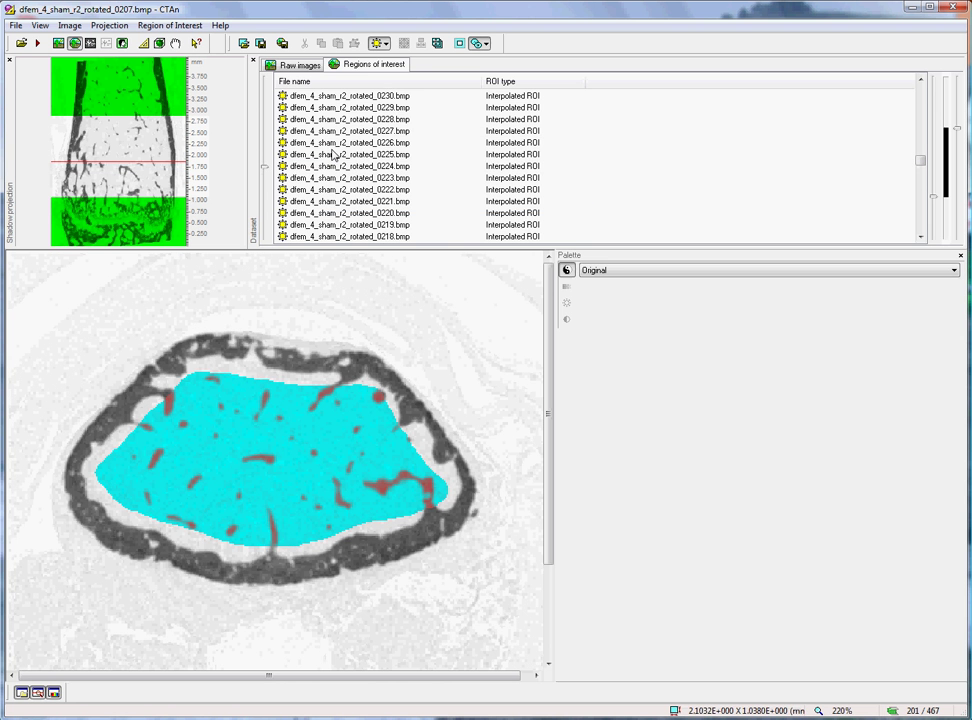
{"action": "left_click", "coordinate": [333, 155]}
{"action": "scroll", "coordinate": [333, 150], "scroll_direction": "up", "scroll_amount": 5}
{"action": "left_click", "coordinate": [333, 143]}
{"action": "scroll", "coordinate": [333, 152], "scroll_direction": "up", "scroll_amount": 3}
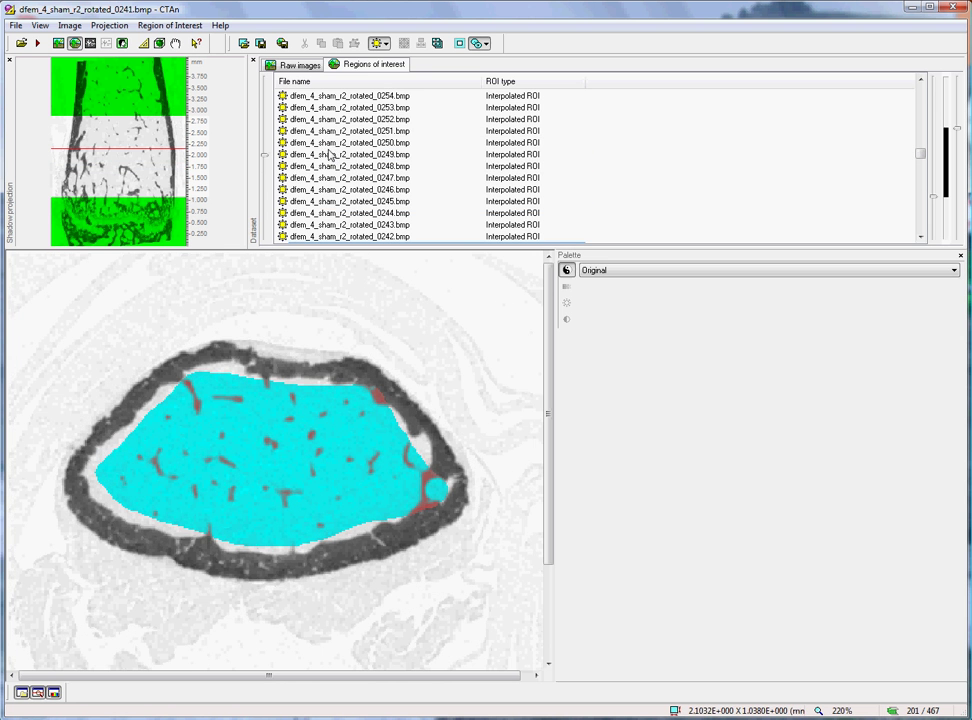
{"action": "left_click", "coordinate": [330, 155]}
{"action": "mouse_move", "coordinate": [250, 546]}
{"action": "left_mouse_down"}
{"action": "mouse_move", "coordinate": [104, 492]}
{"action": "mouse_move", "coordinate": [100, 456]}
{"action": "mouse_move", "coordinate": [200, 382]}
{"action": "mouse_move", "coordinate": [337, 400]}
{"action": "mouse_move", "coordinate": [435, 470]}
{"action": "mouse_move", "coordinate": [391, 512]}
{"action": "mouse_move", "coordinate": [335, 532]}
{"action": "mouse_move", "coordinate": [250, 541]}
{"action": "left_mouse_up"}
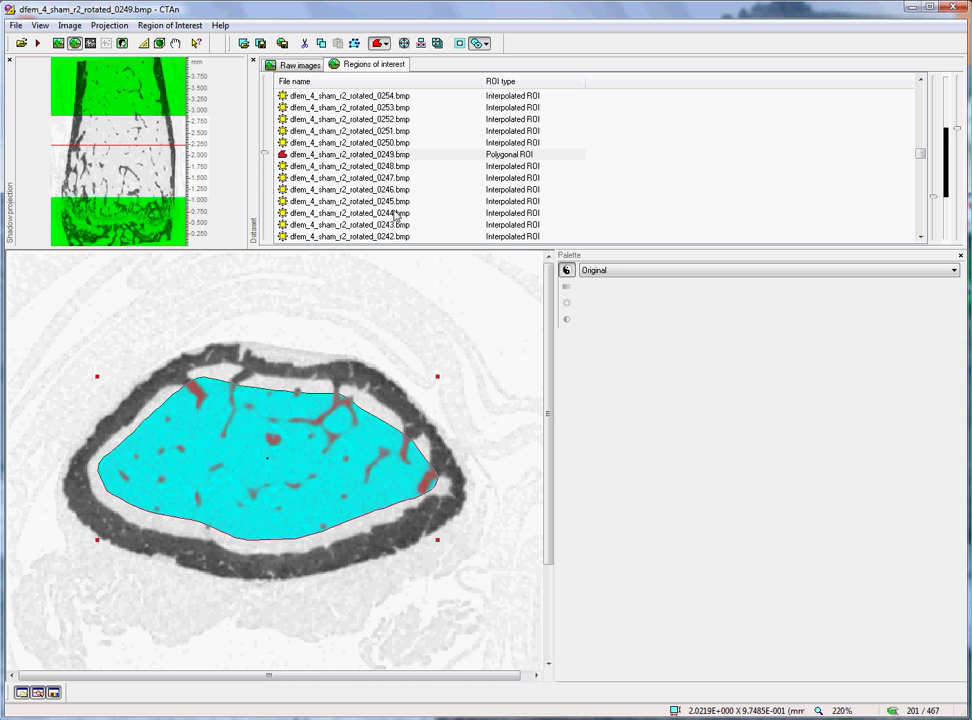
{"action": "left_click", "coordinate": [330, 143]}
Hand-trace a new trabecular outline inside the cortex on slice 0298
{"action": "scroll", "coordinate": [330, 143], "scroll_direction": "up", "scroll_amount": 6}
{"action": "left_click", "coordinate": [330, 142]}
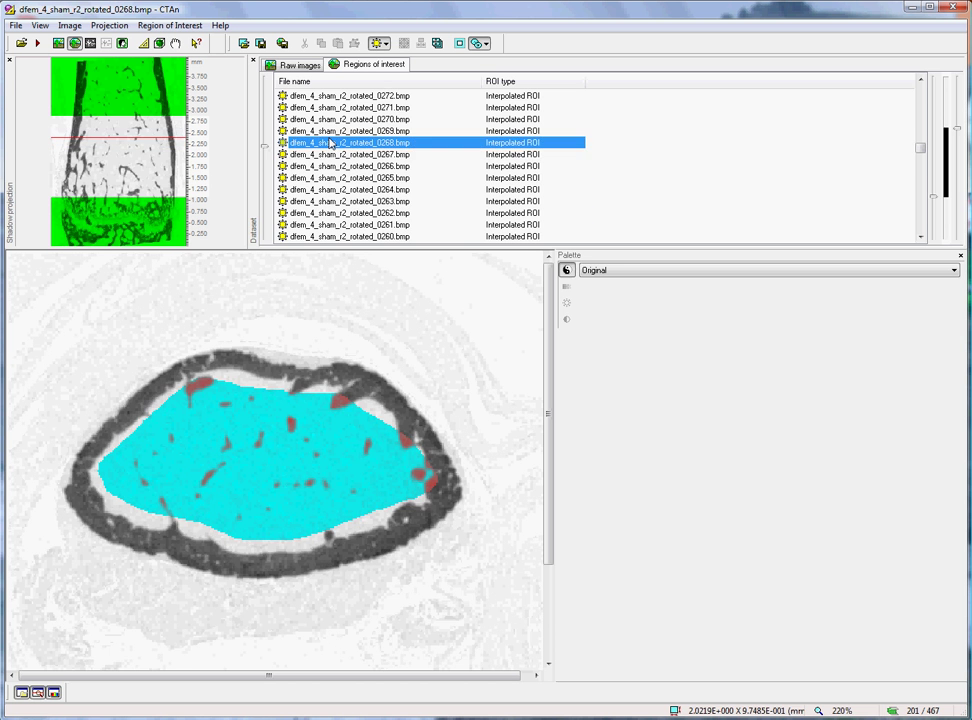
{"action": "scroll", "coordinate": [330, 142], "scroll_direction": "up", "scroll_amount": 5}
{"action": "left_click", "coordinate": [330, 142]}
{"action": "scroll", "coordinate": [330, 142], "scroll_direction": "up", "scroll_amount": 5}
{"action": "left_click", "coordinate": [330, 142]}
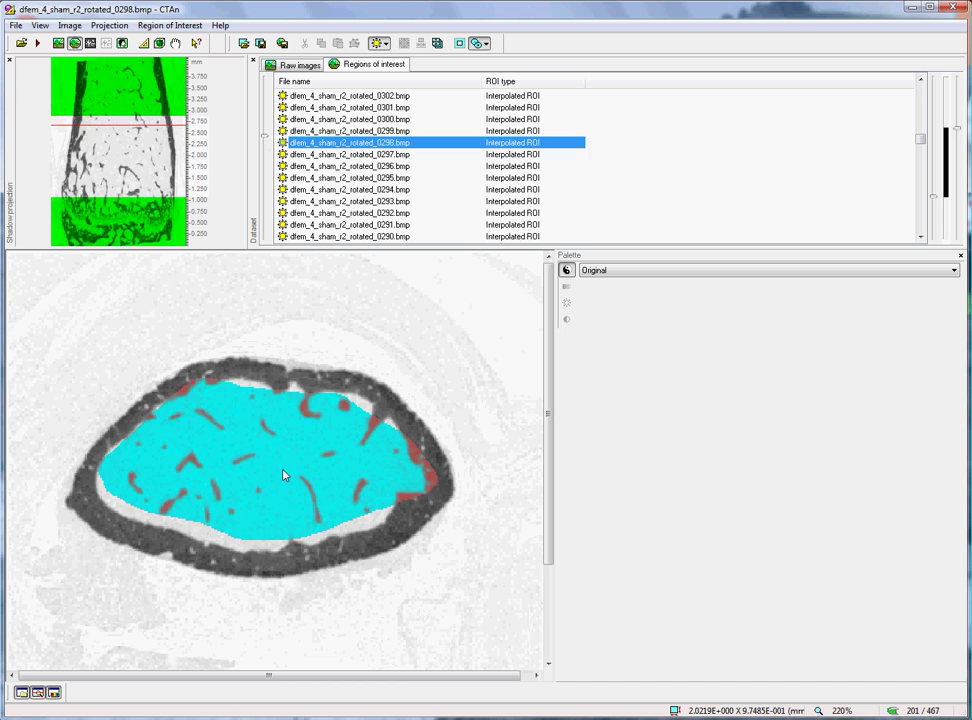
{"action": "left_click", "coordinate": [240, 540]}
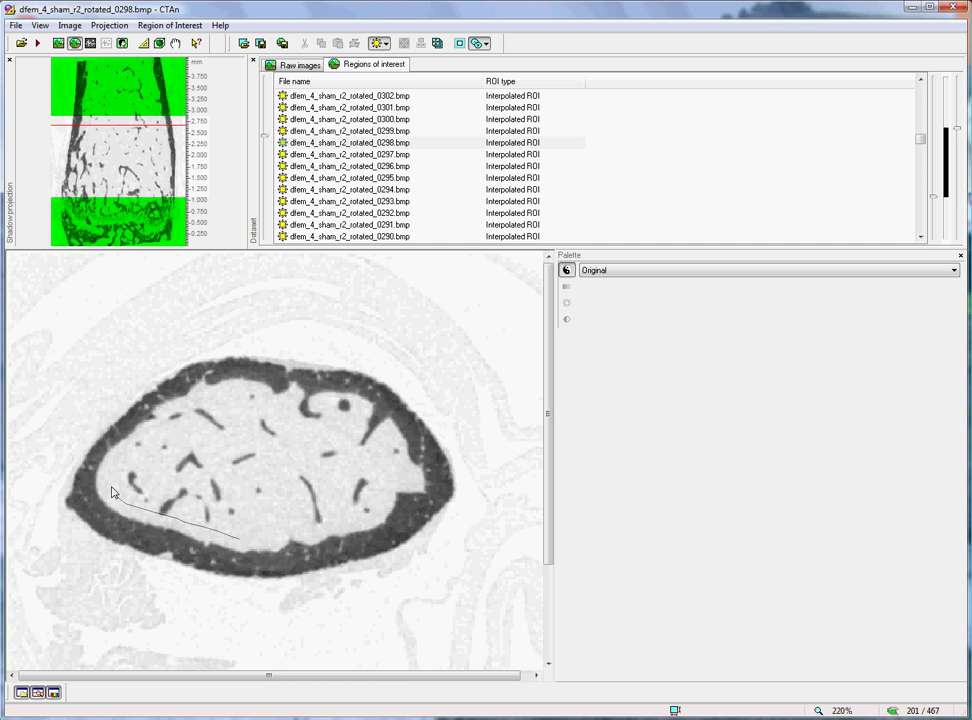
{"action": "mouse_move", "coordinate": [111, 493]}
{"action": "left_mouse_down"}
{"action": "mouse_move", "coordinate": [120, 452]}
{"action": "mouse_move", "coordinate": [160, 412]}
{"action": "mouse_move", "coordinate": [239, 396]}
{"action": "mouse_move", "coordinate": [380, 433]}
{"action": "mouse_move", "coordinate": [407, 475]}
{"action": "mouse_move", "coordinate": [381, 512]}
{"action": "mouse_move", "coordinate": [290, 538]}
{"action": "left_mouse_up"}
{"action": "left_click", "coordinate": [344, 201]}
Hand-trace the top-of-range outline on slice 0320 and check slice 0317's interpolated ROI
{"action": "scroll", "coordinate": [342, 183], "scroll_direction": "up", "scroll_amount": 6}
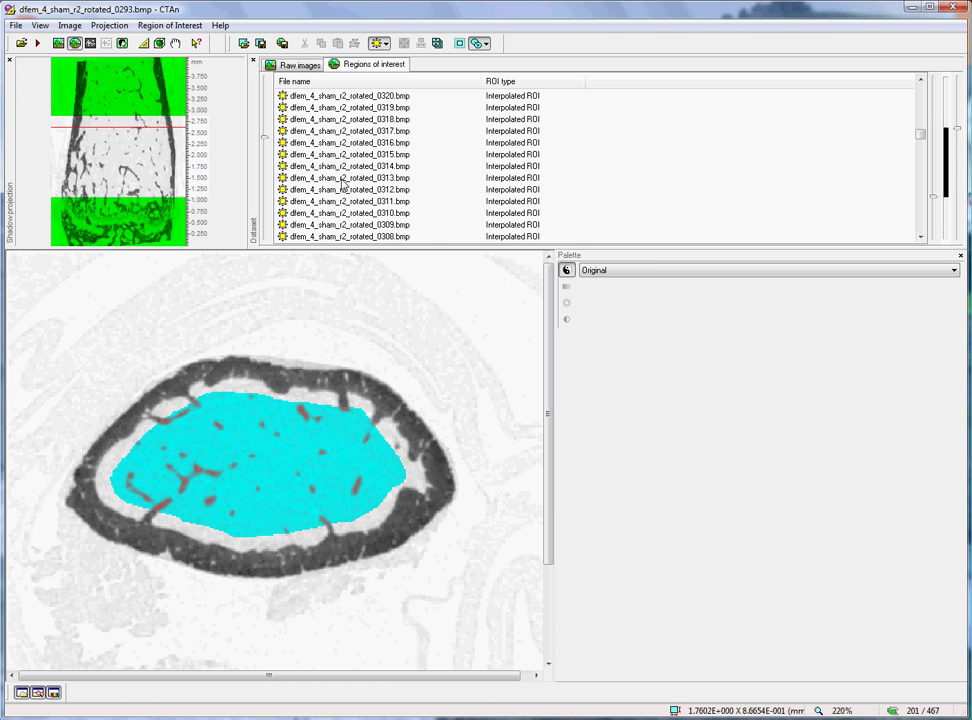
{"action": "left_click", "coordinate": [335, 166]}
{"action": "scroll", "coordinate": [330, 170], "scroll_direction": "up", "scroll_amount": 6}
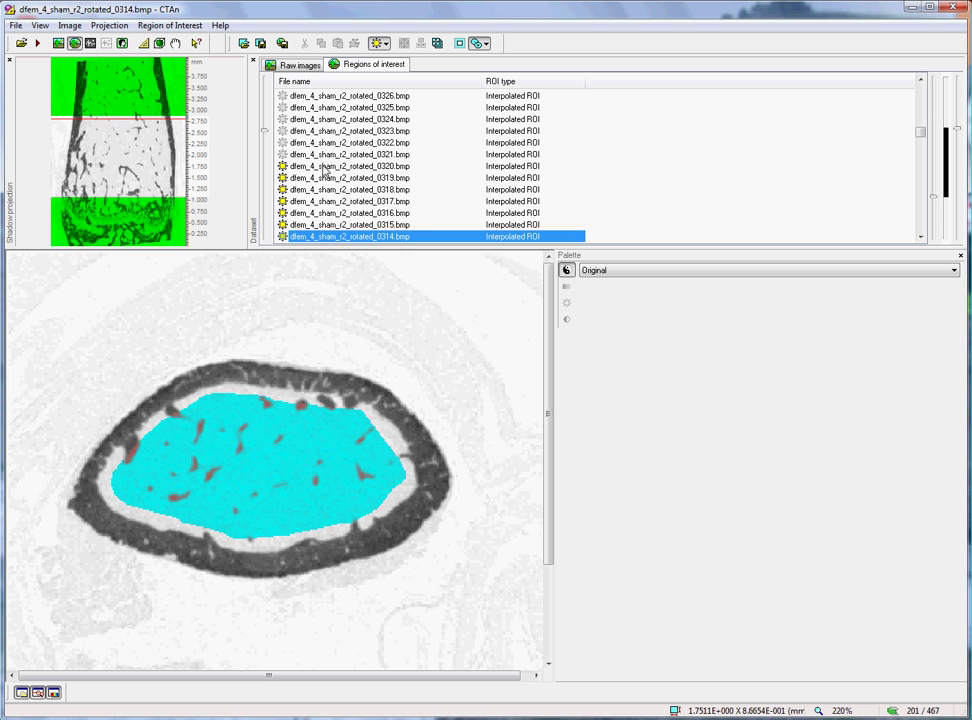
{"action": "left_click", "coordinate": [324, 168]}
{"action": "mouse_move", "coordinate": [256, 541]}
{"action": "left_mouse_down"}
{"action": "mouse_move", "coordinate": [160, 523]}
{"action": "mouse_move", "coordinate": [124, 503]}
{"action": "mouse_move", "coordinate": [119, 477]}
{"action": "mouse_move", "coordinate": [205, 410]}
{"action": "mouse_move", "coordinate": [238, 405]}
{"action": "mouse_move", "coordinate": [360, 417]}
{"action": "mouse_move", "coordinate": [399, 462]}
{"action": "mouse_move", "coordinate": [392, 506]}
{"action": "mouse_move", "coordinate": [255, 535]}
{"action": "left_mouse_up"}
{"action": "left_click", "coordinate": [345, 201]}
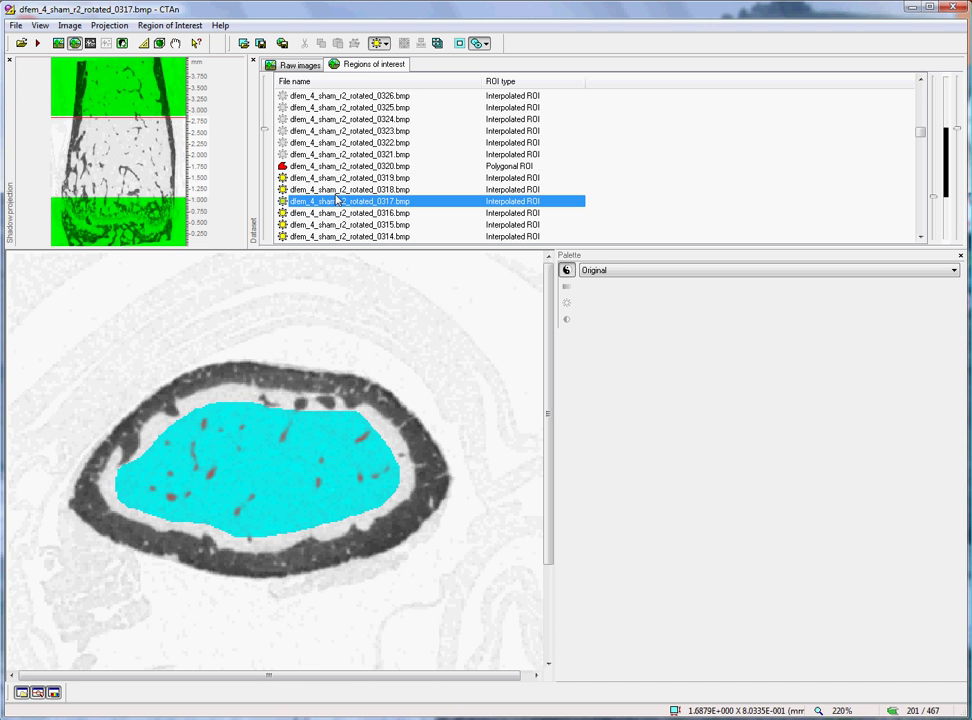
Play back slices 0120–0320 to review the interpolated ROI, stopping on slice 0146
{"action": "key", "text": "space"}
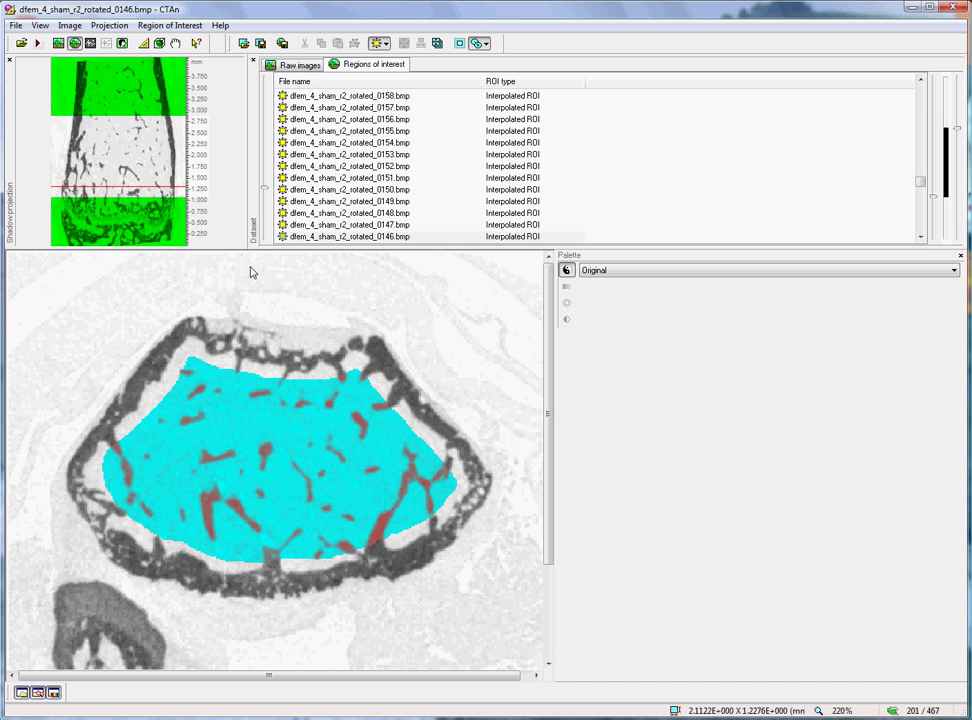
Save the ROI with the name ending changed to TRAB (dfem_4_sham_r2_rotated_TRAB), then show slice 0152
{"action": "left_click", "coordinate": [260, 44]}
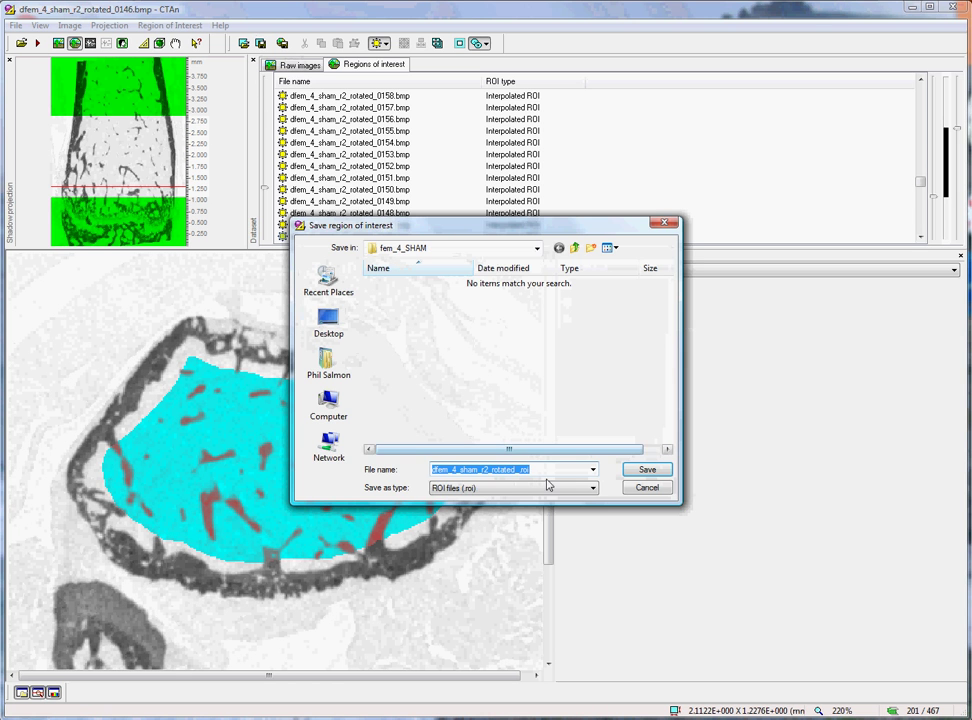
{"action": "double_click", "coordinate": [519, 470]}
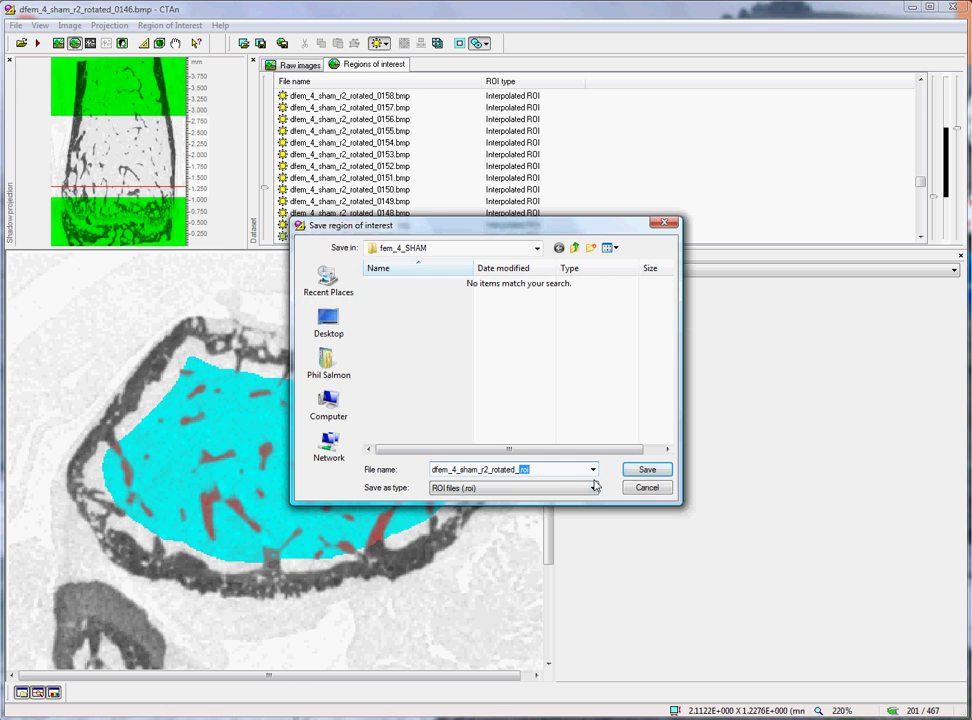
{"action": "type", "text": "TRAB"}
{"action": "key", "text": "ctrl+a"}
{"action": "key", "text": "ctrl+c"}
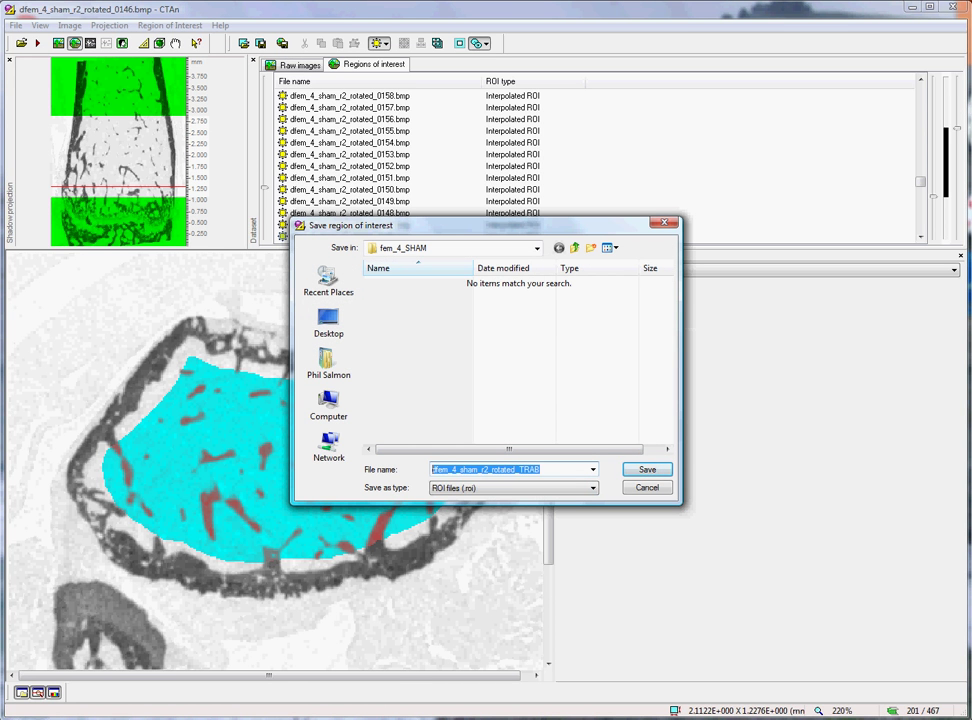
{"action": "left_click", "coordinate": [555, 469]}
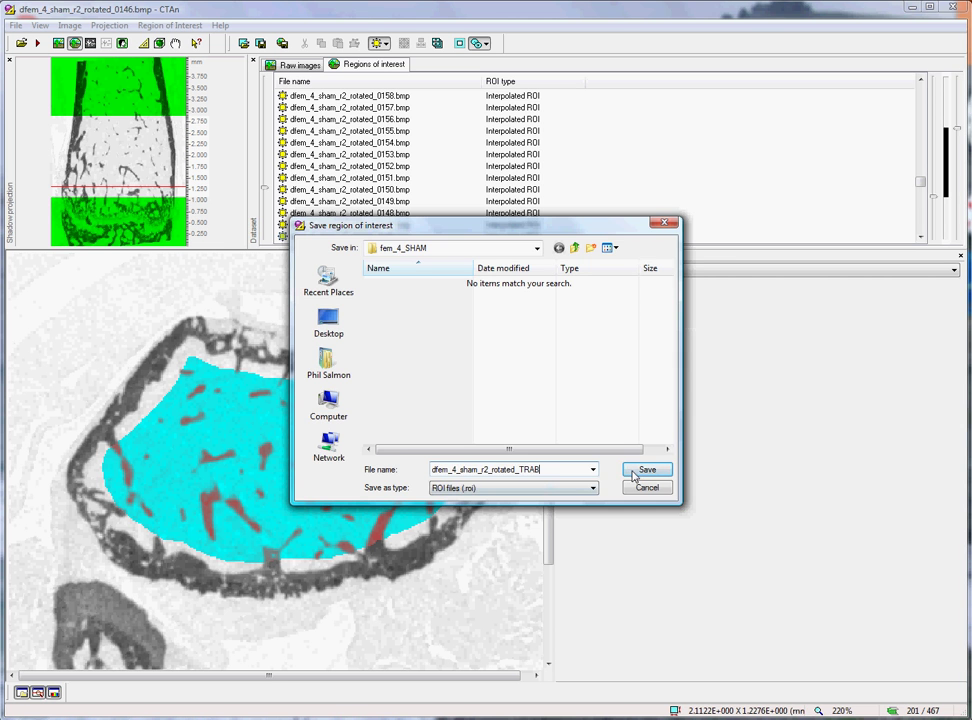
{"action": "left_click", "coordinate": [647, 469]}
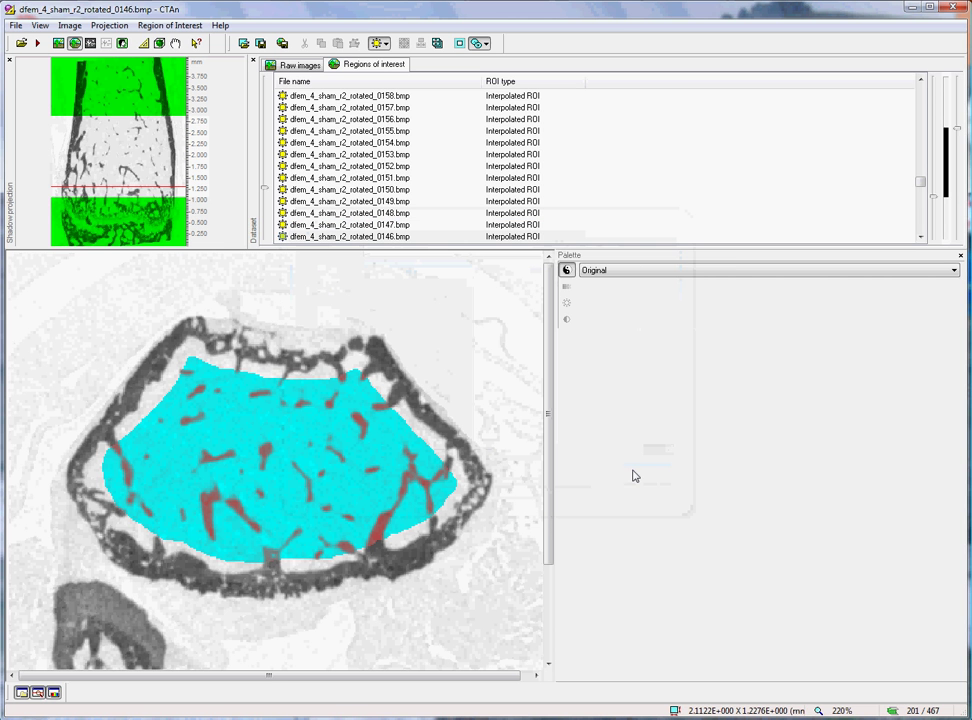
{"action": "left_click", "coordinate": [330, 167]}
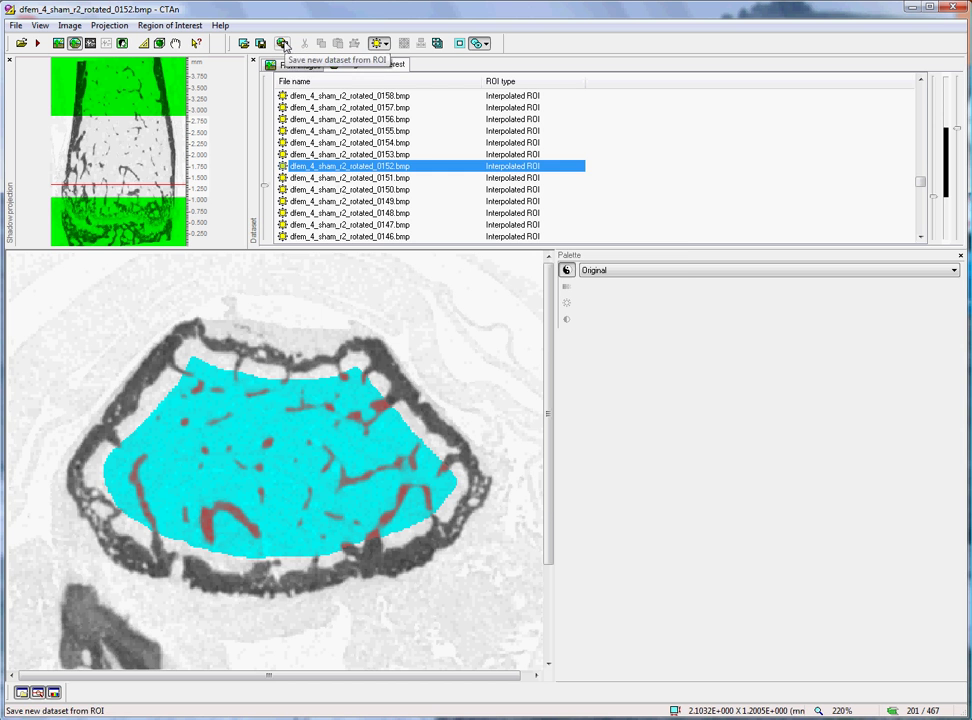
Export the ROI slices as BMP files named dfem_4_sham_r2_rotated_TRAB_ into a new dfem_4_sham_r2_rotated_TRAB folder
{"action": "left_click", "coordinate": [284, 44]}
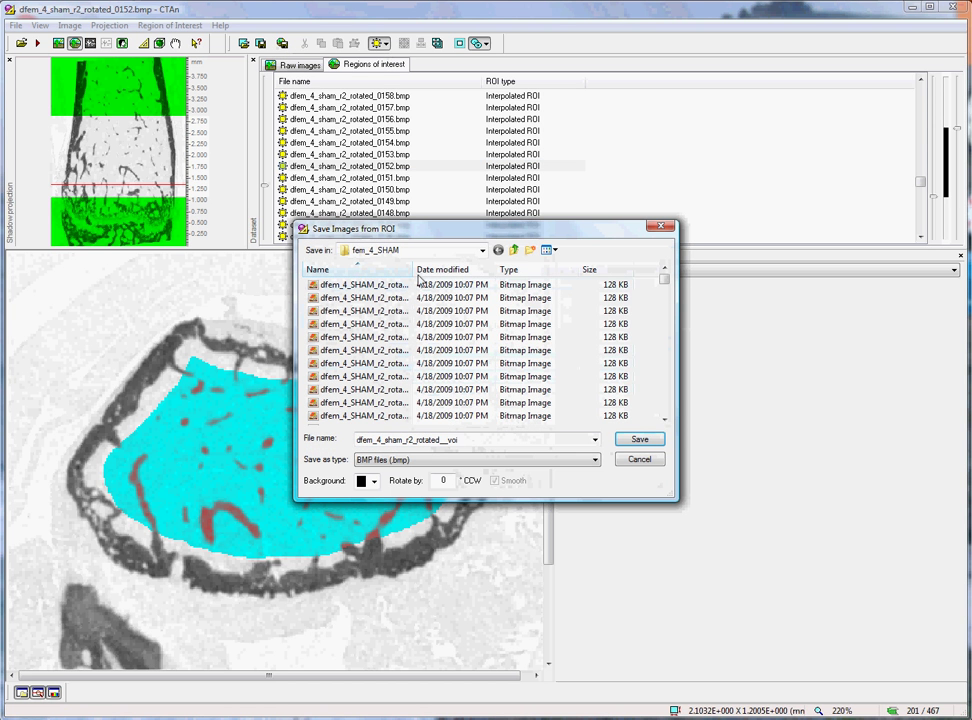
{"action": "left_click_drag", "start_coordinate": [413, 269], "coordinate": [462, 270]}
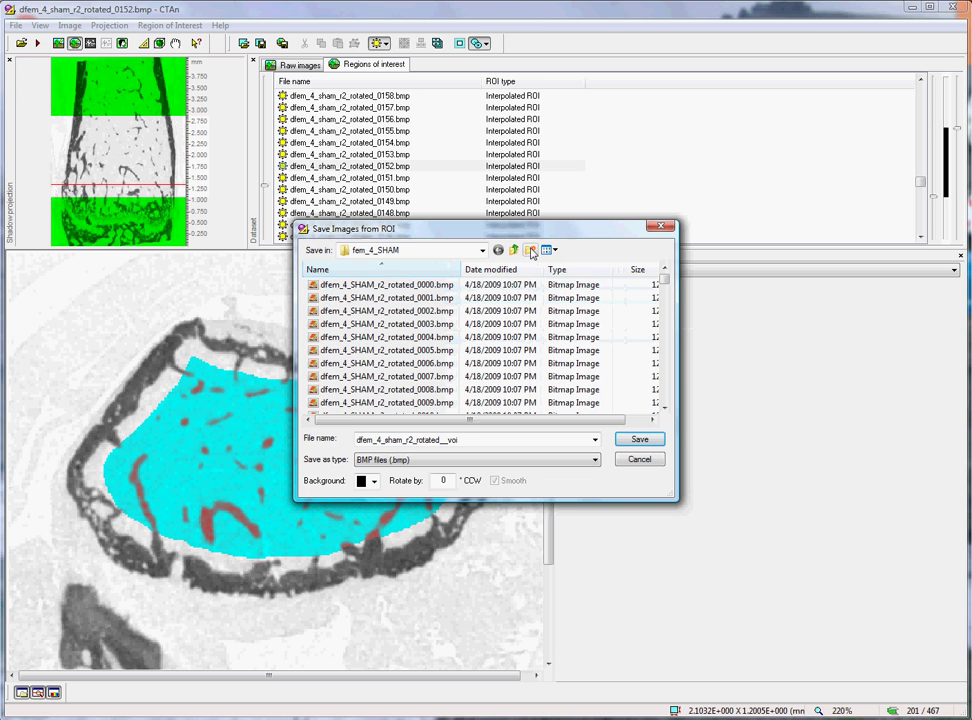
{"action": "left_click", "coordinate": [529, 251]}
{"action": "key", "text": "ctrl+v"}
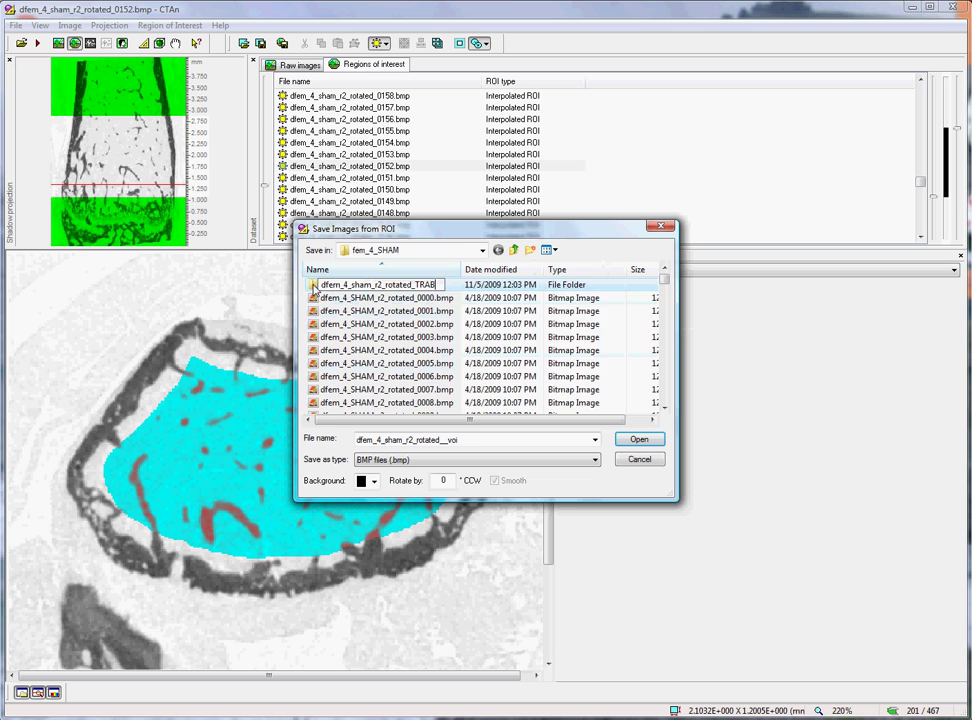
{"action": "double_click", "coordinate": [313, 286]}
{"action": "double_click", "coordinate": [477, 439]}
{"action": "key", "text": "ctrl+v"}
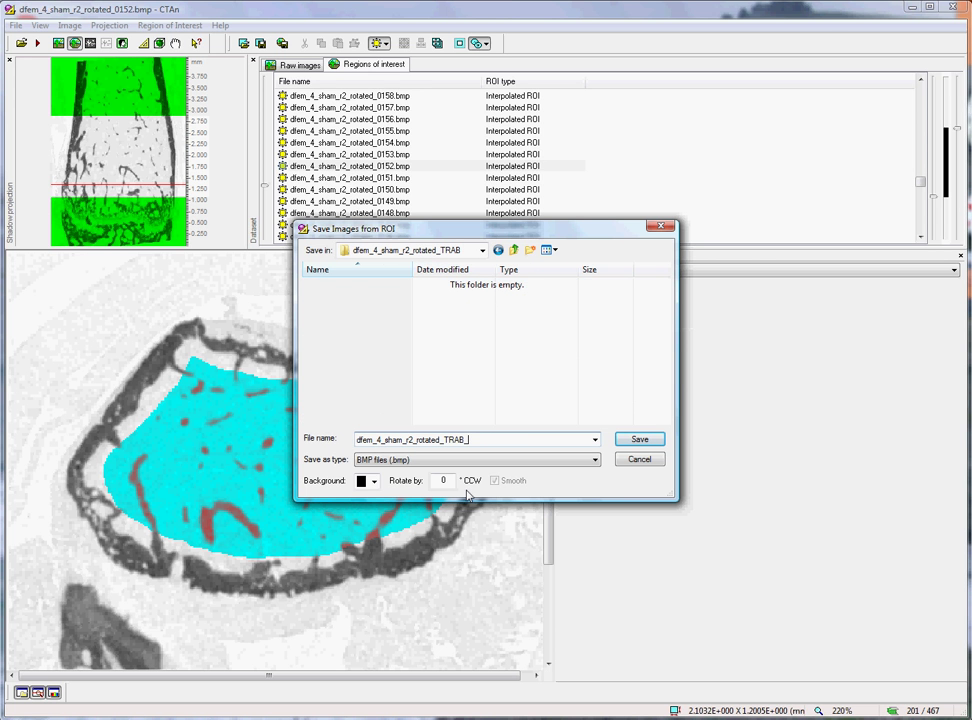
{"action": "left_click", "coordinate": [637, 441]}
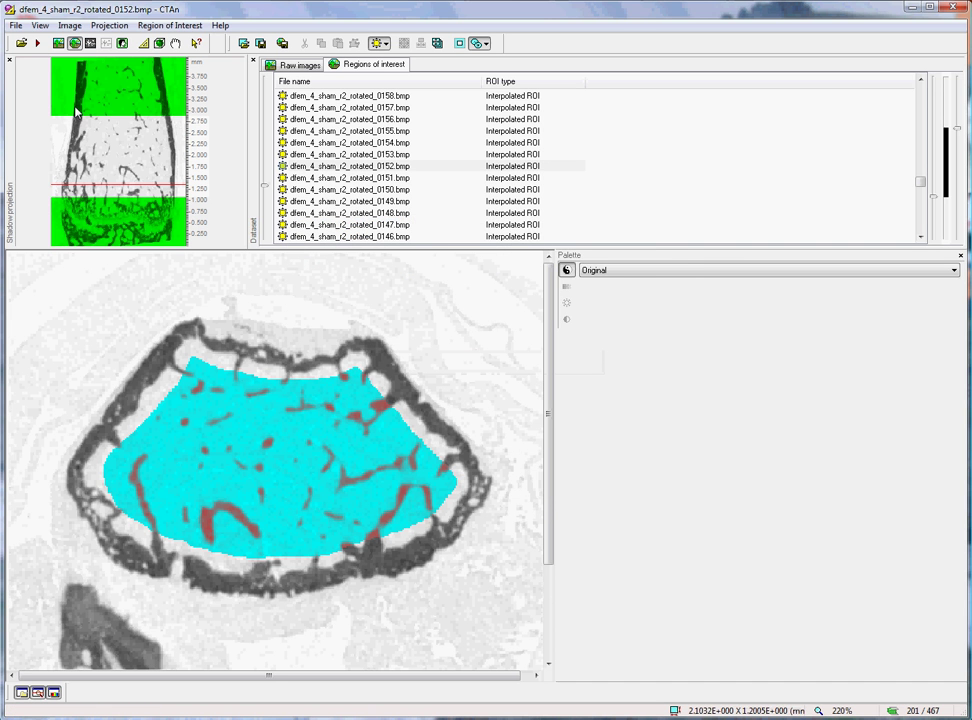
Load the exported TRAB dataset and browse its 201 cropped trabecular slices
{"action": "left_click", "coordinate": [21, 43]}
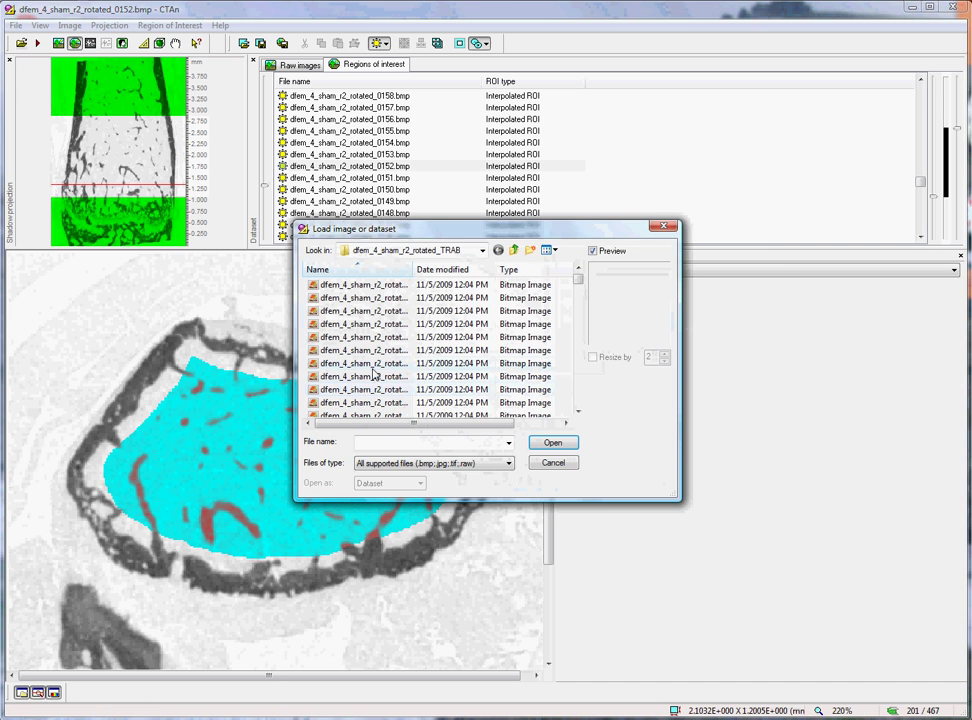
{"action": "double_click", "coordinate": [374, 375]}
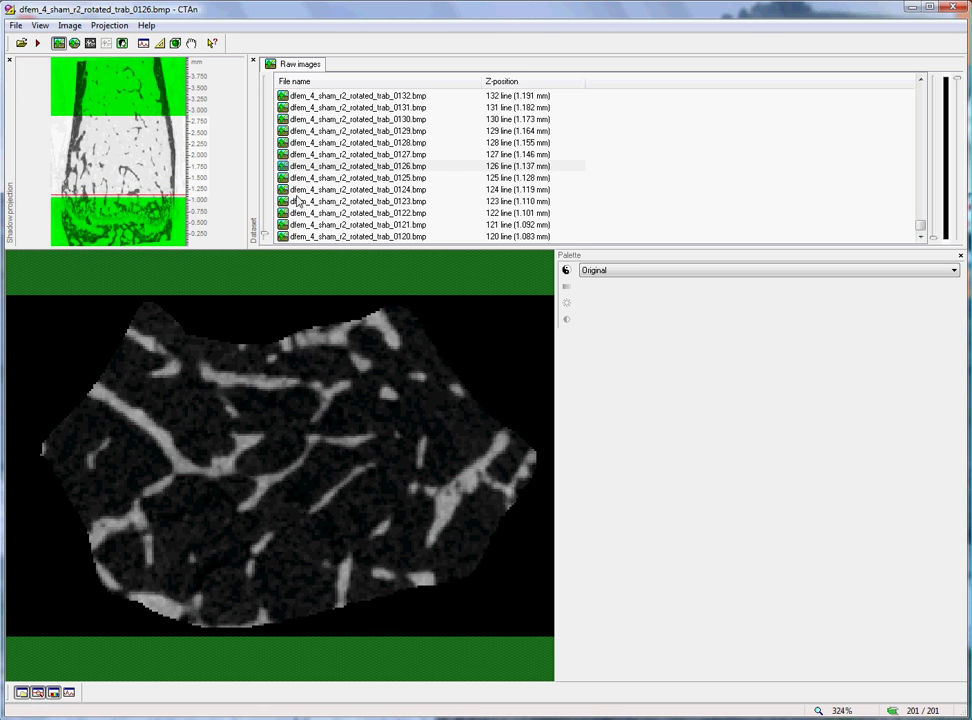
{"action": "left_click_drag", "start_coordinate": [267, 232], "coordinate": [265, 205]}
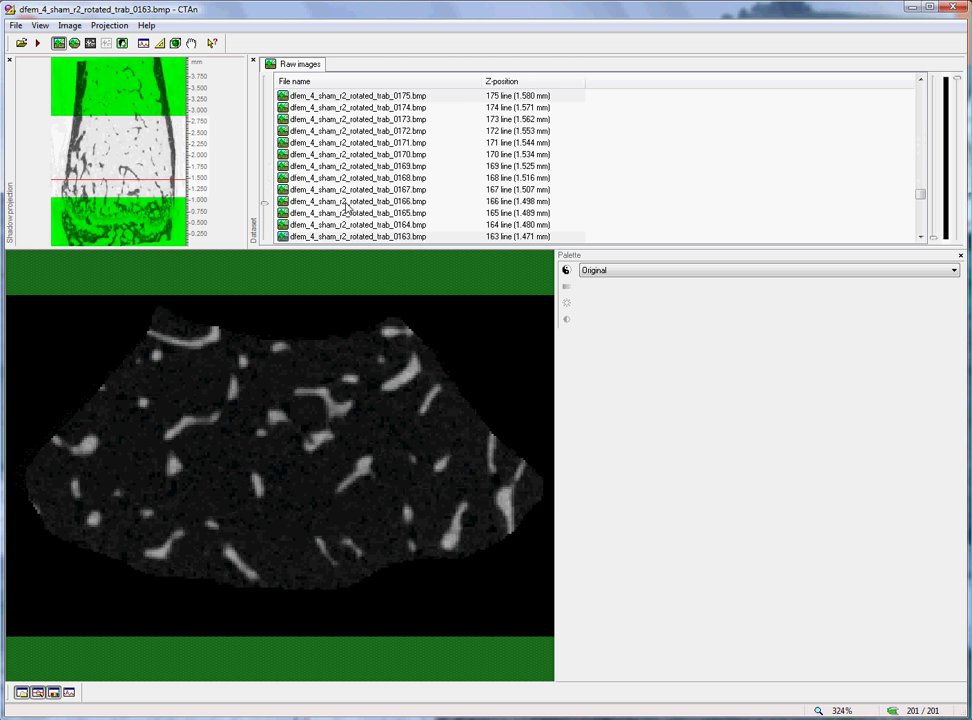